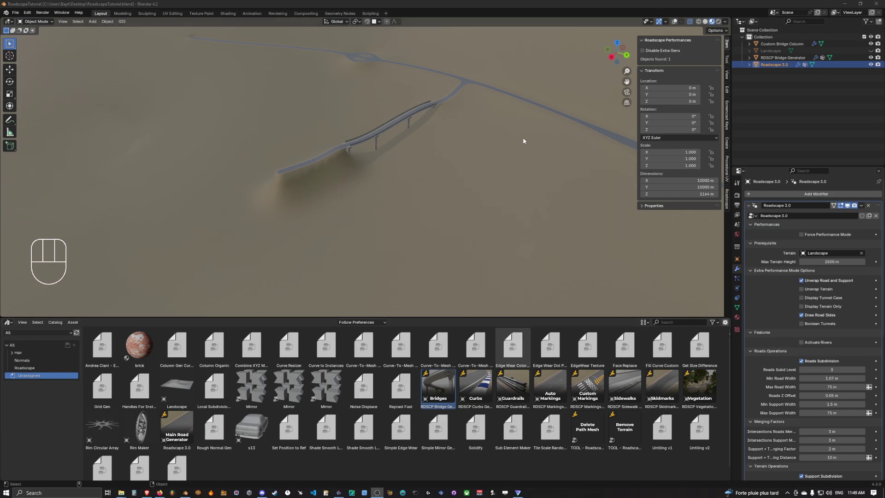
# Turn on the viewport overlays and select the bridge generator object near its upper end.
pyautogui.click(674, 21)
pyautogui.click(434, 107)
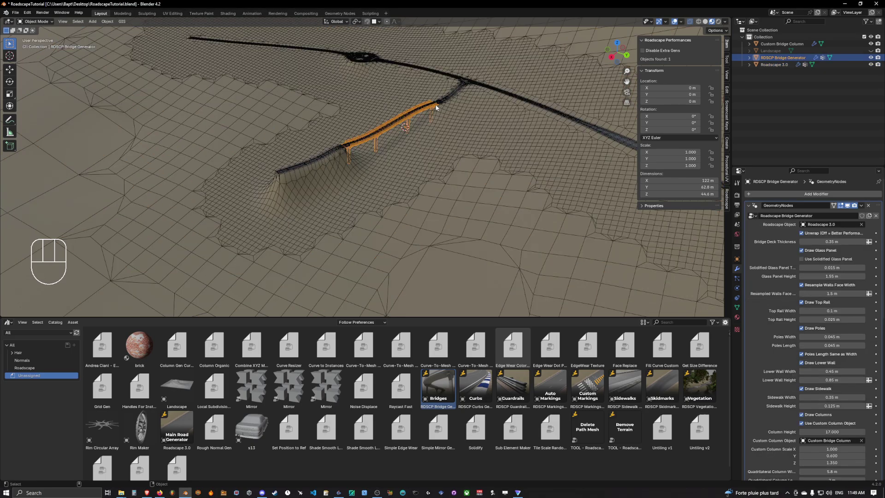
pyautogui.moveTo(438, 109); pyautogui.dragTo(411, 157, button='middle')
pyautogui.scroll(7, 364, 125)
pyautogui.scroll(6, 411, 144)
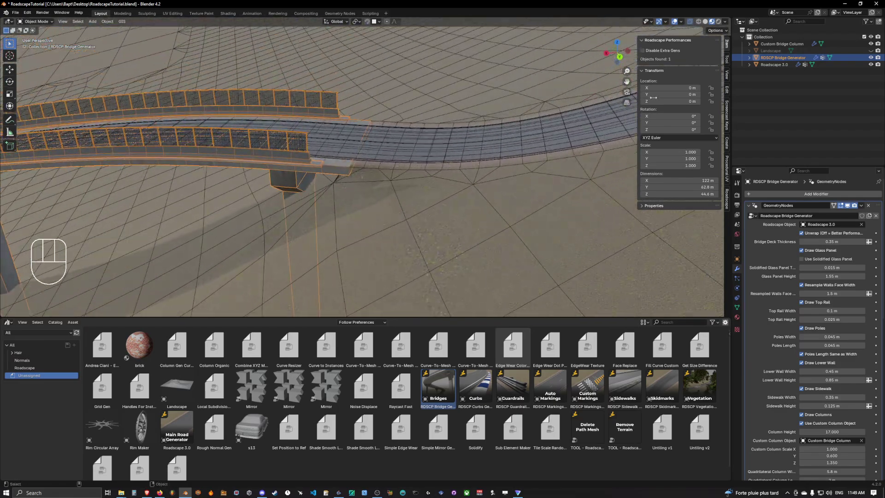
# Select the Roadscape 3.0 object and examine how the bridge end meets the road and its supporting terrain.
pyautogui.click(775, 65)
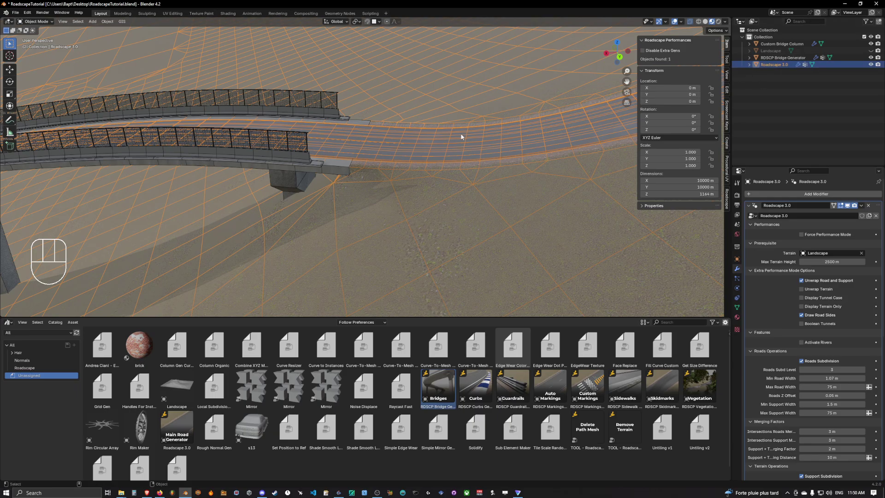
pyautogui.scroll(2, 461, 137)
pyautogui.keyDown('shift'); pyautogui.moveTo(443, 104); pyautogui.dragTo(418, 132, button='middle'); pyautogui.keyUp('shift')
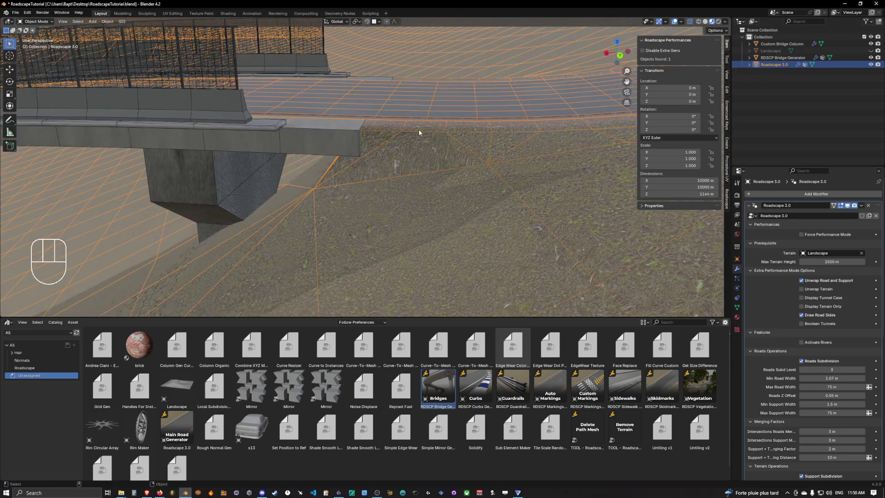
pyautogui.moveTo(339, 110); pyautogui.dragTo(401, 143, button='middle')
pyautogui.scroll(-3, 373, 146)
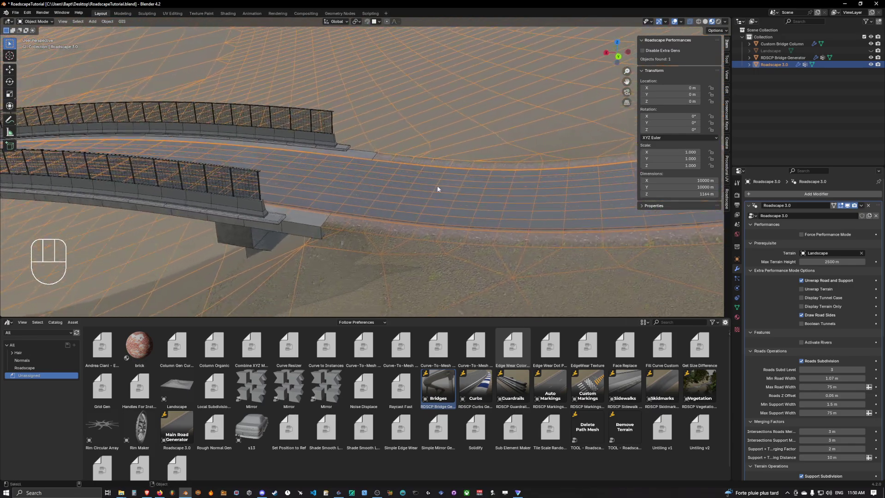
pyautogui.moveTo(437, 185)
pyautogui.mouseDown(button='middle')
pyautogui.moveTo(426, 165)
pyautogui.moveTo(424, 179)
pyautogui.mouseUp(button='middle')
pyautogui.scroll(3, 424, 156)
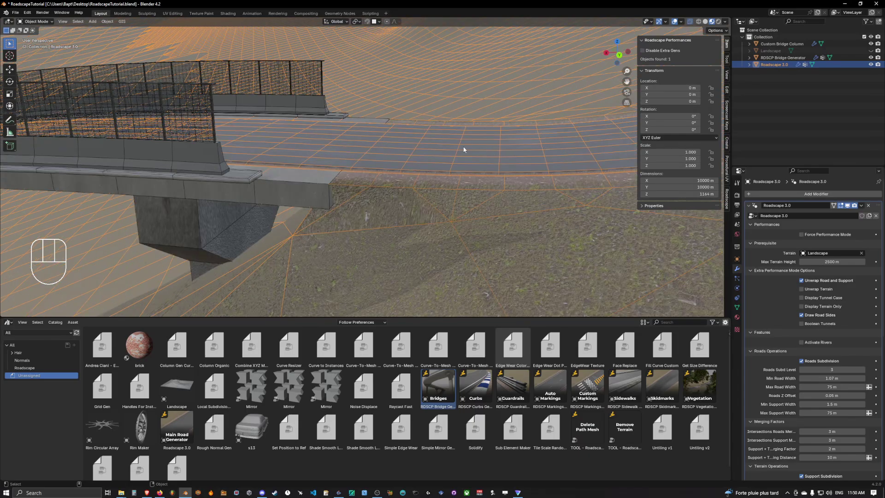
# Enable Disable Extra Gens and Force Performance Mode for the Roadscape 3.0 road, and enter edit mode.
pyautogui.click(642, 50)
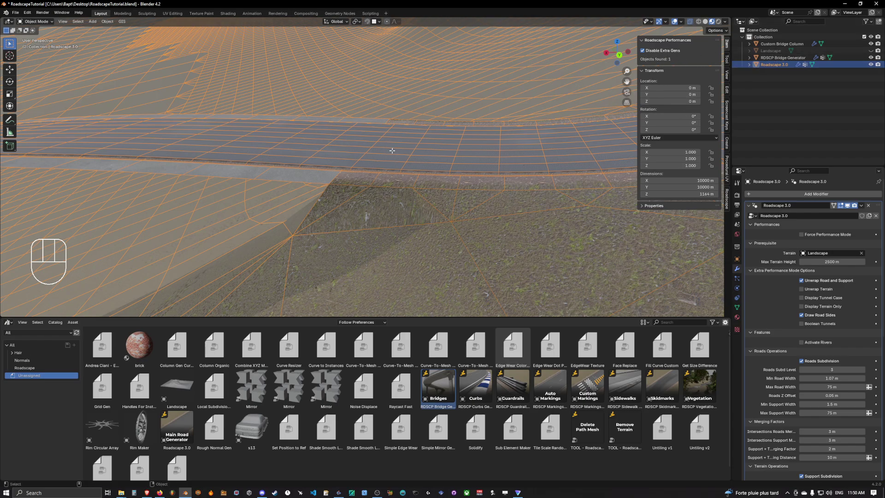
pyautogui.click(797, 234)
pyautogui.press('Tab')
# Select the centerline vertices at the bridge's upper end and rotate them in the back view to steepen the road.
pyautogui.keyDown('alt'); pyautogui.moveTo(442, 194); pyautogui.dragTo(569, 228, button='middle'); pyautogui.keyUp('alt')
pyautogui.moveTo(365, 134); pyautogui.dragTo(419, 170)
pyautogui.moveTo(422, 173)
pyautogui.mouseDown(button='middle')
pyautogui.moveTo(439, 182)
pyautogui.moveTo(443, 203)
pyautogui.moveTo(424, 188)
pyautogui.mouseUp(button='middle')
pyautogui.press('KP_Decimal')
pyautogui.scroll(-8, 448, 189)
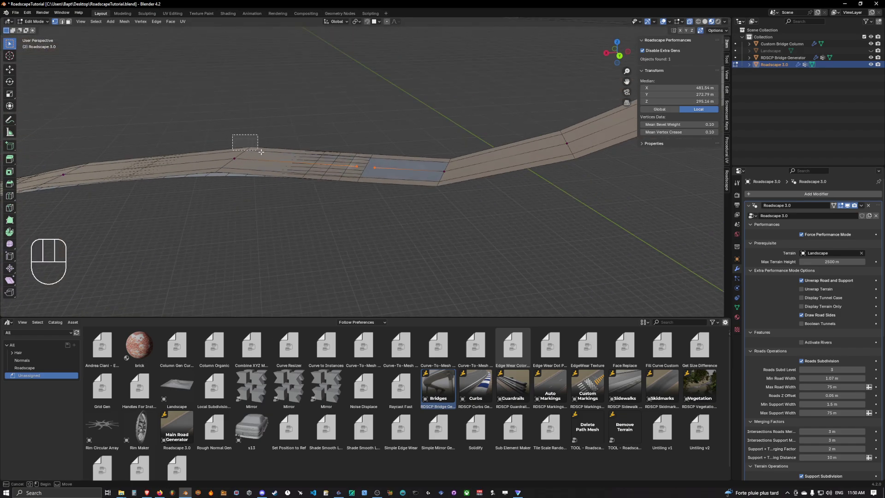
pyautogui.moveTo(261, 151); pyautogui.dragTo(262, 152)
pyautogui.moveTo(450, 196)
pyautogui.keyDown('alt'); pyautogui.mouseDown(button='middle')
pyautogui.moveTo(445, 184)
pyautogui.moveTo(463, 184)
pyautogui.mouseUp(button='middle'); pyautogui.keyUp('alt')
pyautogui.press('r')
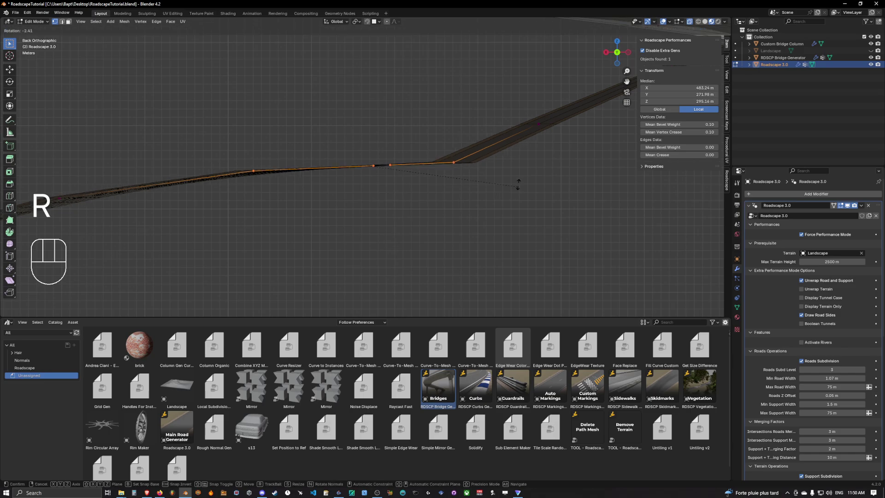
pyautogui.click(520, 154)
# Leave edit mode, turn off Force Performance Mode and inspect the regenerated terrain under the steepened road.
pyautogui.press('Tab')
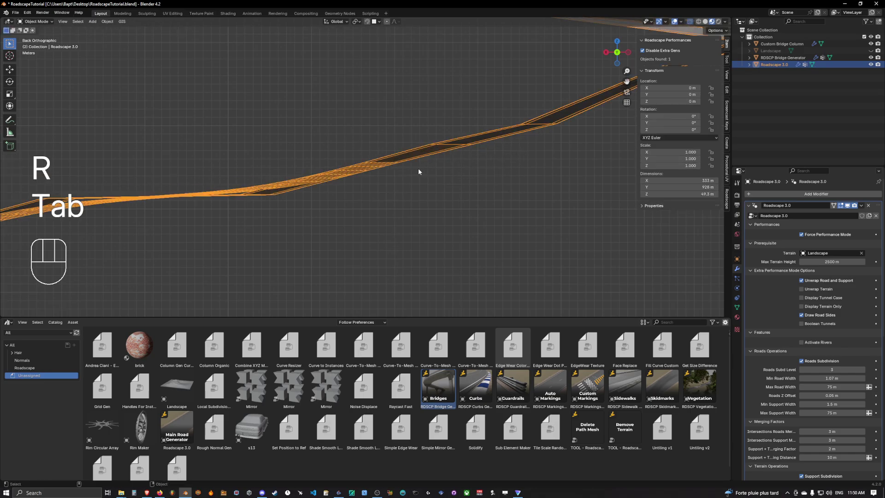
pyautogui.press('q')
pyautogui.click(419, 170)
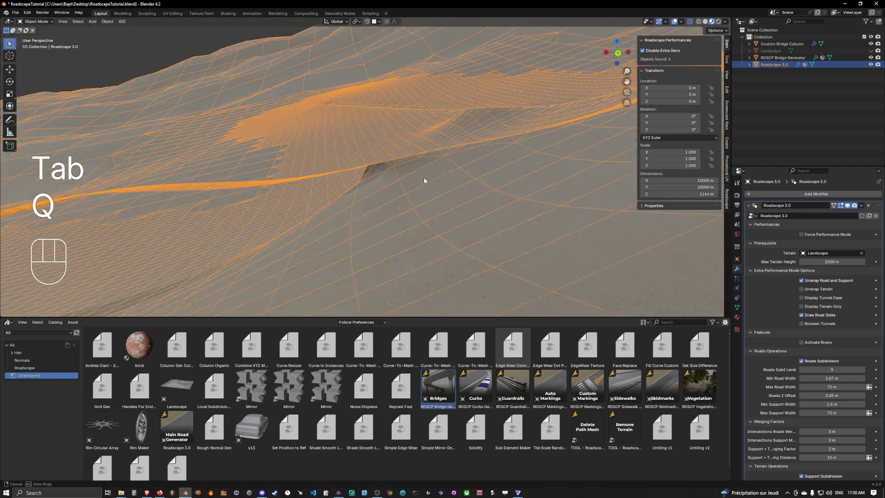
pyautogui.moveTo(425, 179); pyautogui.dragTo(436, 160, button='middle')
pyautogui.scroll(6, 438, 189)
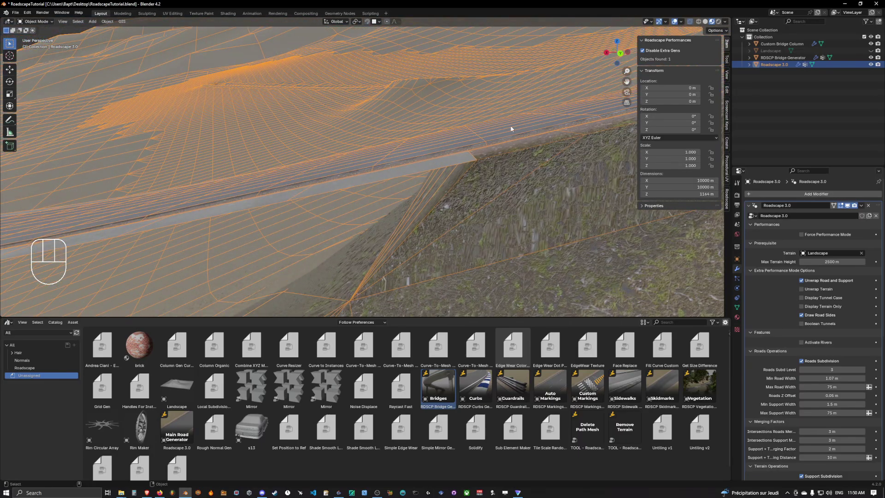
pyautogui.moveTo(511, 130); pyautogui.dragTo(304, 173, button='middle')
pyautogui.keyDown('shift'); pyautogui.moveTo(359, 156); pyautogui.dragTo(405, 153, button='middle'); pyautogui.keyUp('shift')
pyautogui.scroll(1, 405, 153)
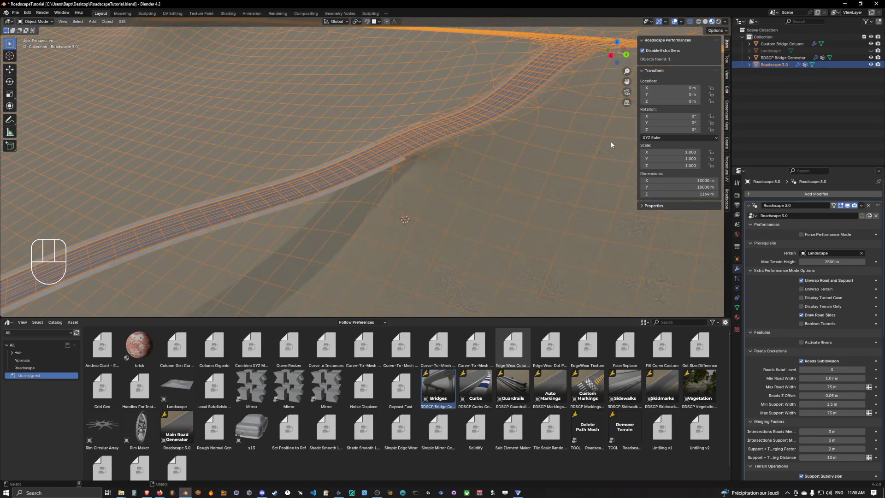
# Delete the RDSCP Bridge Generator object.
pyautogui.click(776, 57)
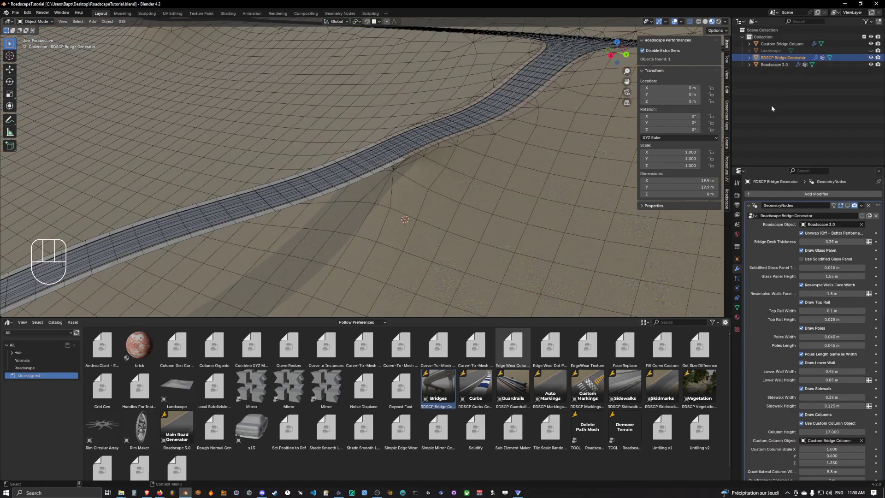
pyautogui.scroll(-5, 528, 112)
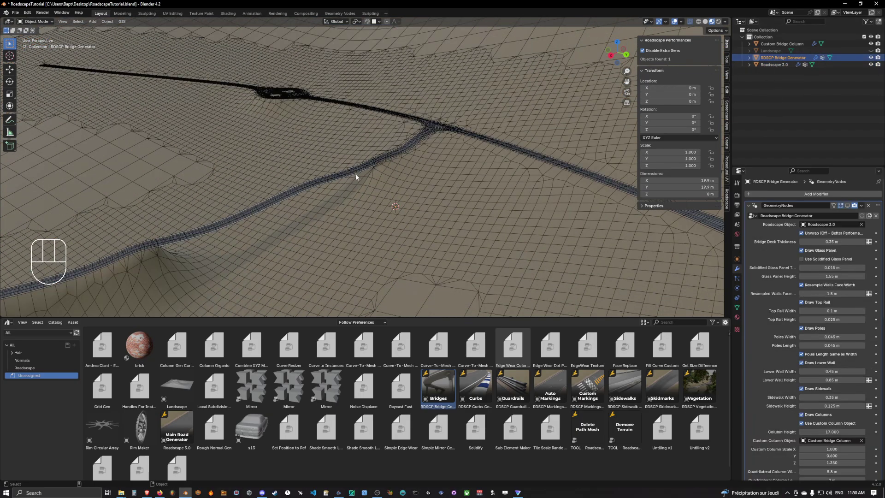
pyautogui.keyDown('shift'); pyautogui.moveTo(361, 187); pyautogui.dragTo(429, 142, button='middle'); pyautogui.keyUp('shift')
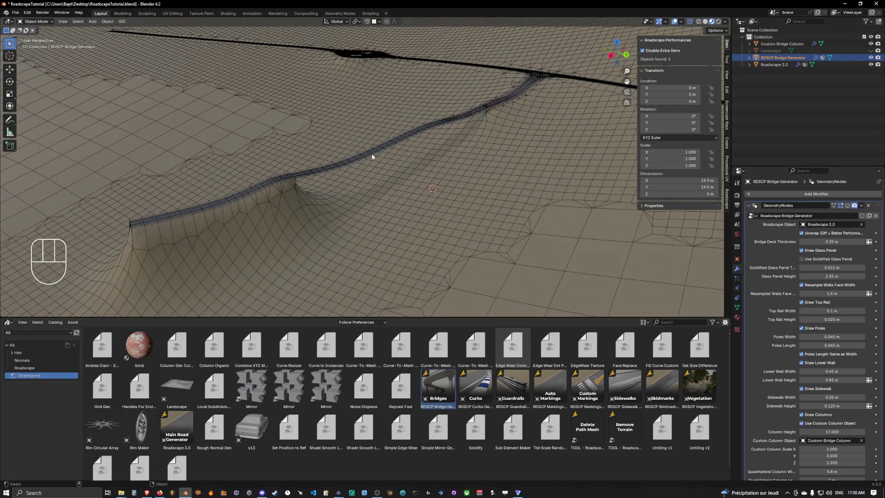
pyautogui.moveTo(336, 165)
pyautogui.mouseDown(button='middle')
pyautogui.moveTo(387, 168)
pyautogui.moveTo(410, 139)
pyautogui.moveTo(430, 133)
pyautogui.moveTo(599, 106)
pyautogui.mouseUp(button='middle')
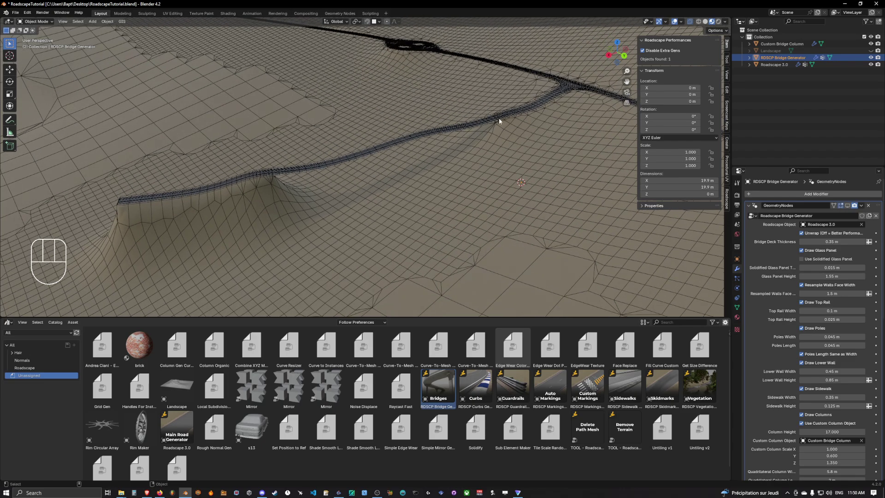
pyautogui.press('Delete')
# Delete the Custom Bridge Column object.
pyautogui.click(774, 58)
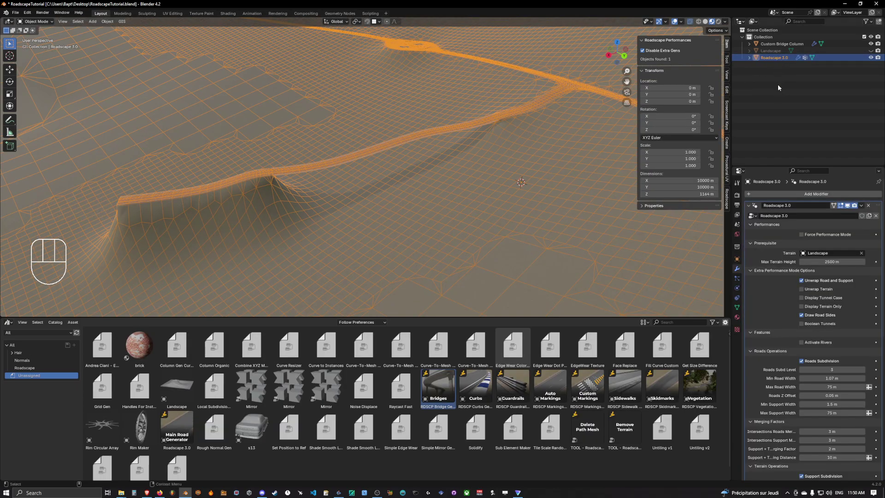
pyautogui.click(774, 44)
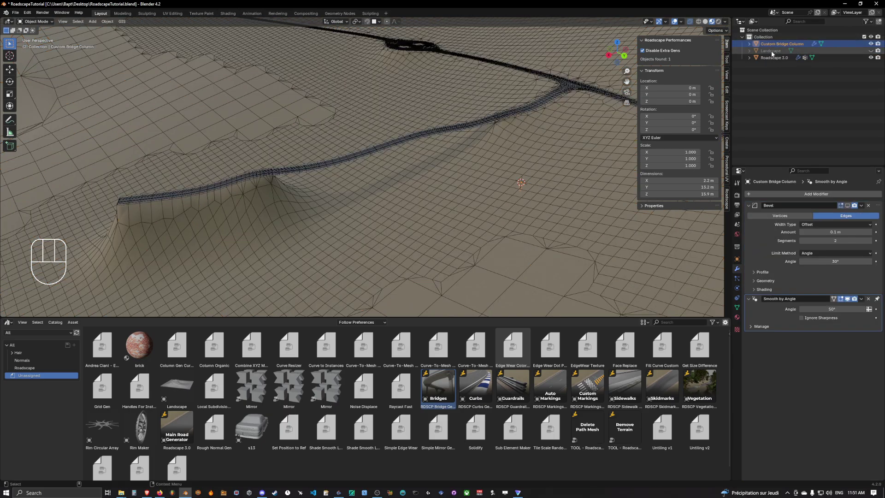
pyautogui.press('Delete')
# In the Roadscape 3.0 mesh with Force Performance Mode on, delete the side road's long bridge stretch, leaving a short stub at the junction.
pyautogui.click(773, 52)
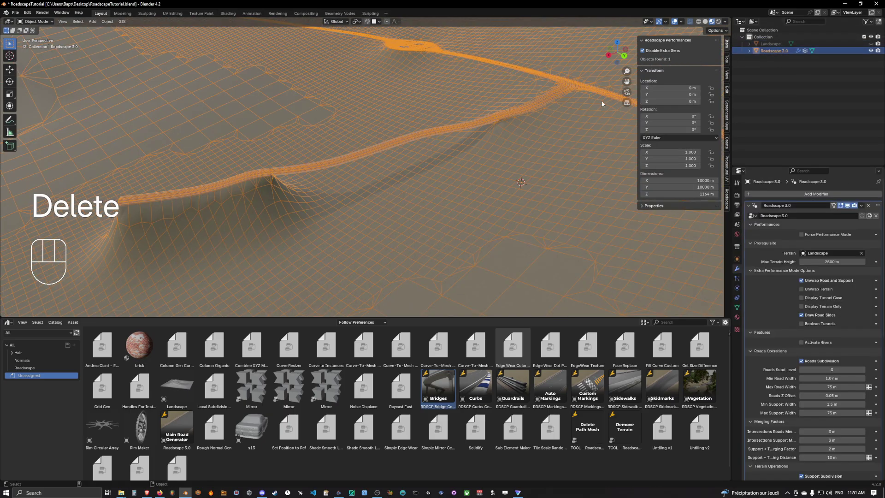
pyautogui.press('Tab')
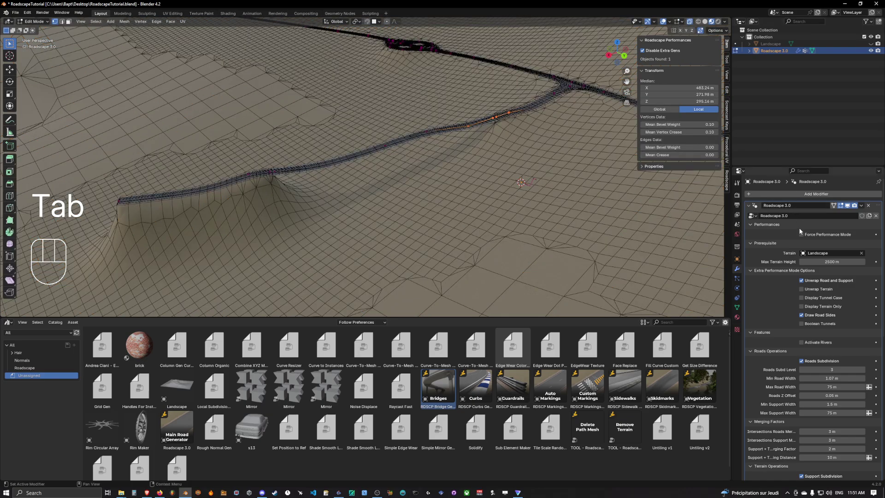
pyautogui.click(801, 234)
pyautogui.press('2')
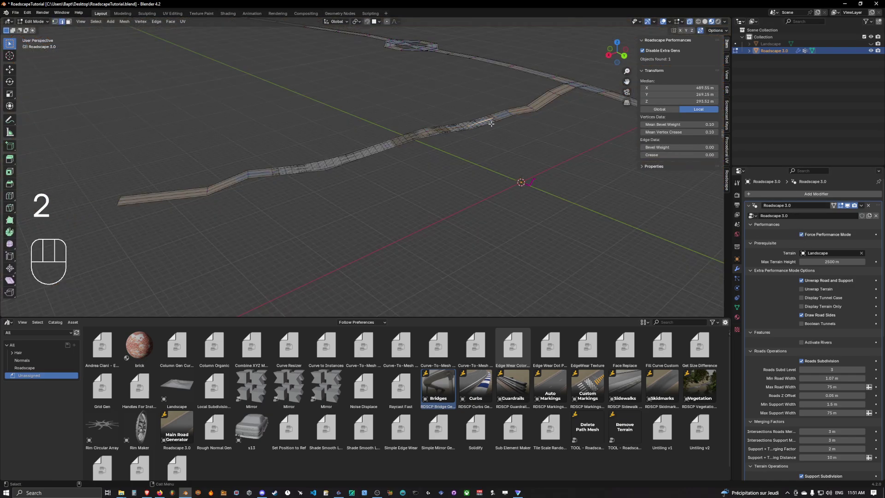
pyautogui.press('ctrl')
pyautogui.moveTo(82, 133); pyautogui.dragTo(384, 208)
pyautogui.keyDown('shift'); pyautogui.moveTo(346, 116); pyautogui.dragTo(473, 202); pyautogui.keyUp('shift')
pyautogui.keyDown('shift'); pyautogui.moveTo(470, 146); pyautogui.dragTo(470, 147); pyautogui.keyUp('shift')
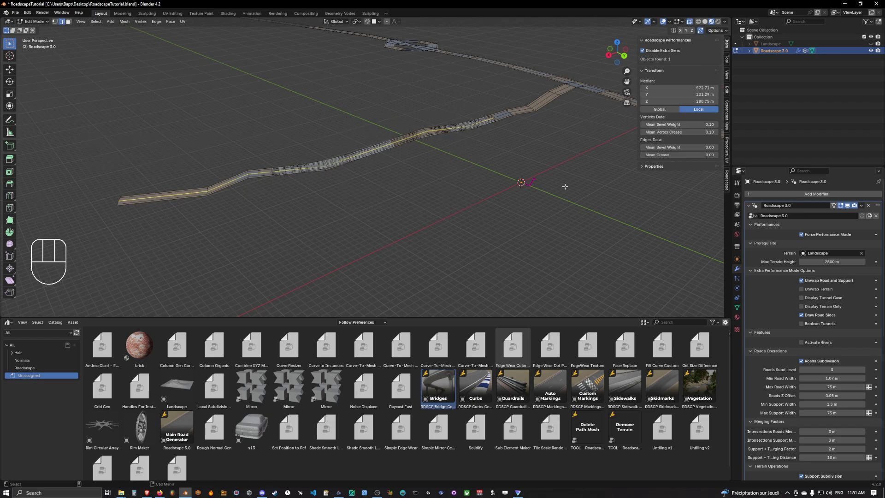
pyautogui.press('x')
pyautogui.click(525, 172)
# Return to object mode and turn off Force Performance Mode to preview the shortened side road on the terrain.
pyautogui.click(491, 114)
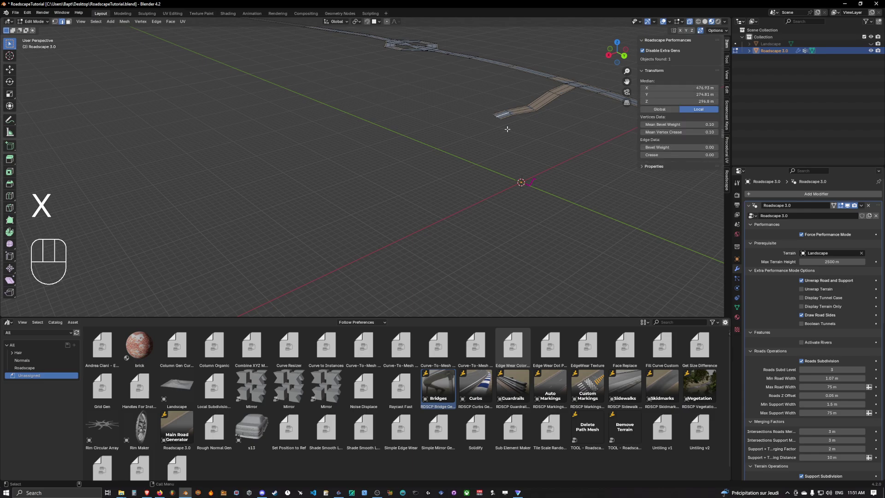
pyautogui.press('1')
pyautogui.scroll(-10, 511, 134)
pyautogui.moveTo(511, 134); pyautogui.dragTo(428, 139, button='middle')
pyautogui.scroll(-8, 490, 133)
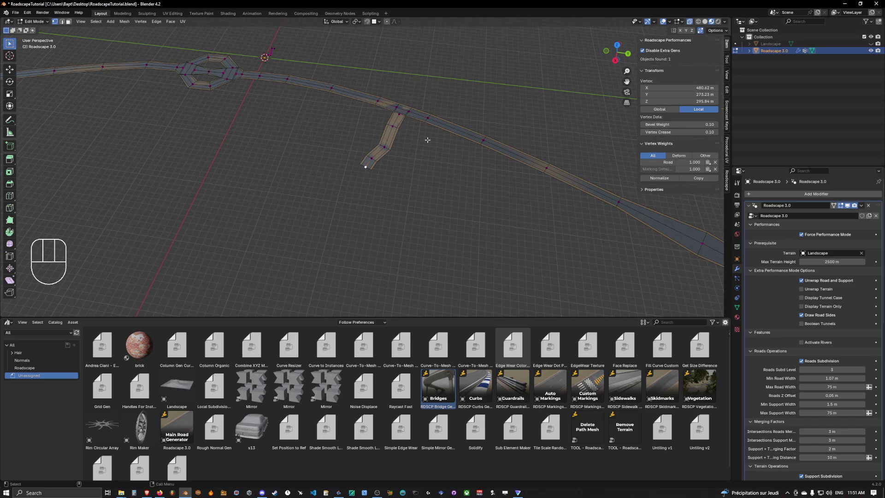
pyautogui.press('Tab')
pyautogui.press('q')
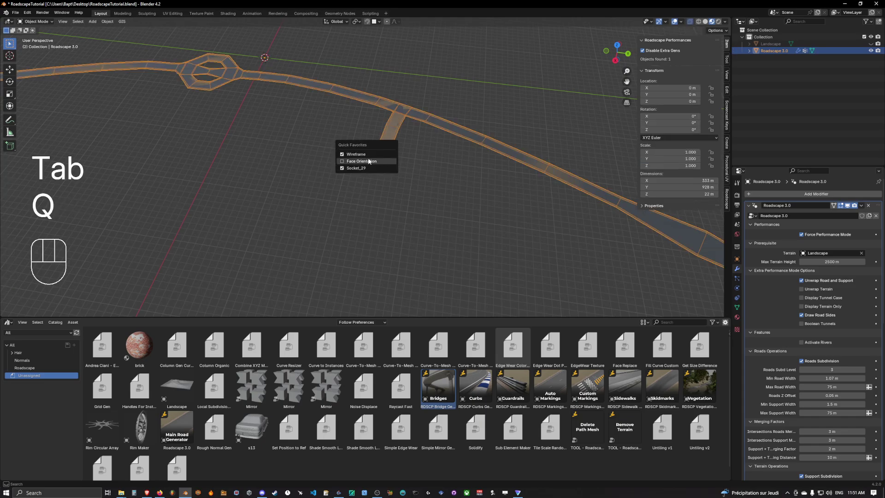
pyautogui.press('Return')
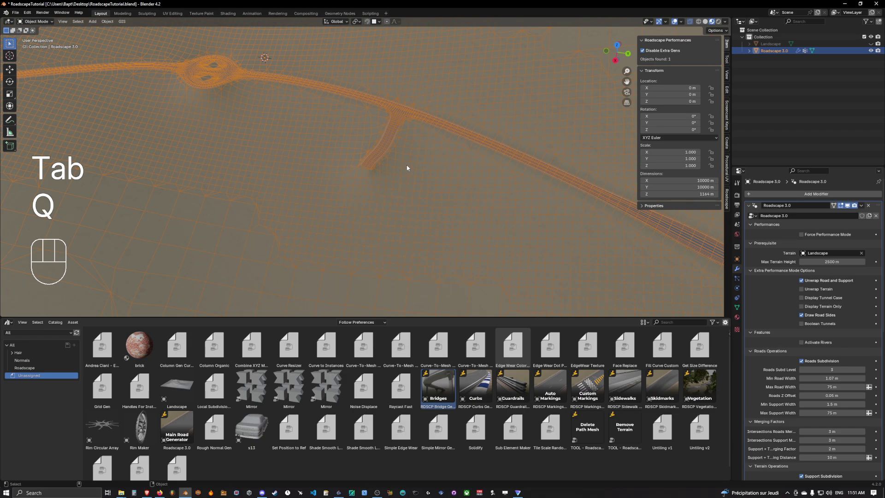
pyautogui.moveTo(407, 166); pyautogui.dragTo(452, 152, button='middle')
# Turn Force Performance Mode back on and enter edit mode on the road mesh.
pyautogui.press('q')
pyautogui.press('Return')
pyautogui.press('Tab')
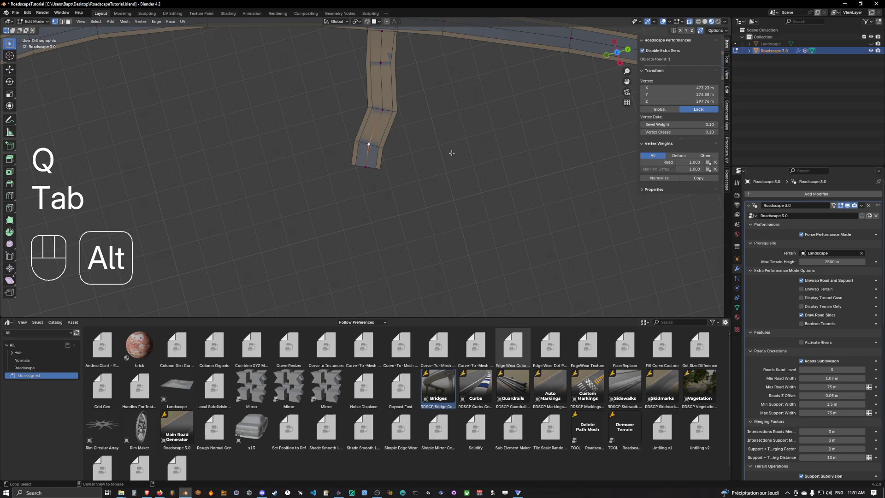
# Show the Landscape object and display the viewport in solid shading with X-ray off.
pyautogui.click(871, 43)
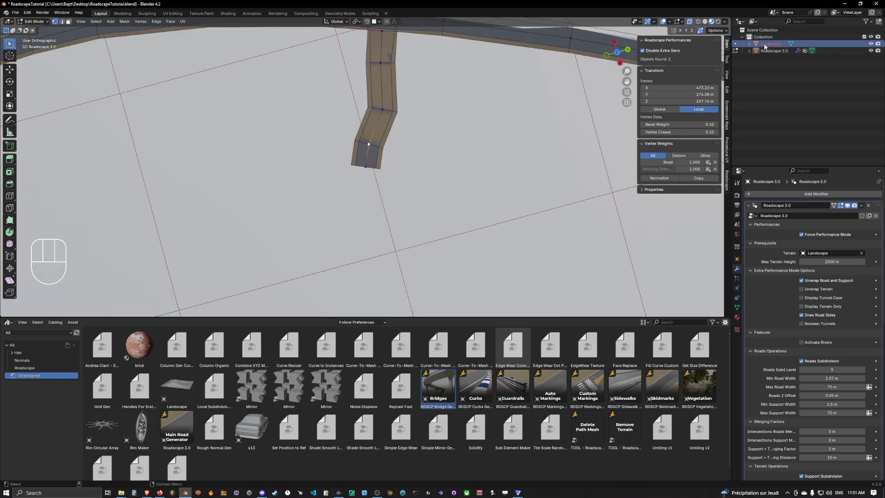
pyautogui.click(705, 22)
pyautogui.scroll(-6, 460, 109)
pyautogui.moveTo(460, 110); pyautogui.dragTo(583, 165, button='middle')
pyautogui.hotkey('alt', 'z')
pyautogui.press('KP_5')
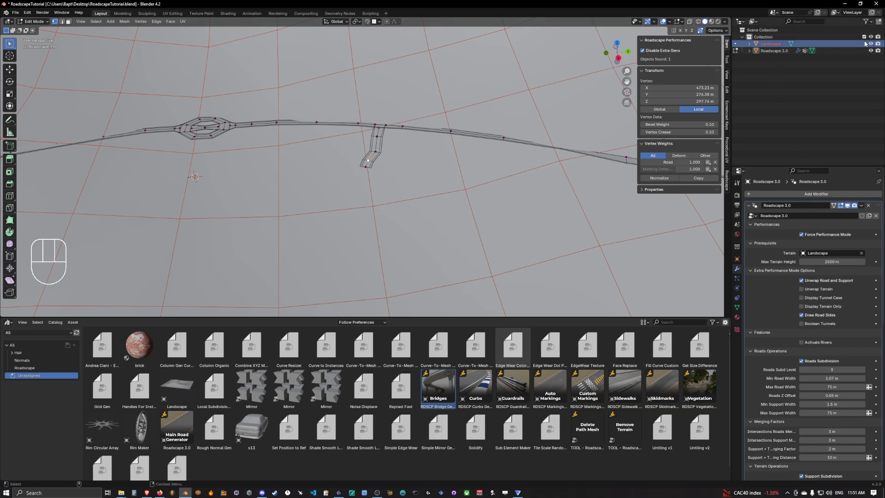
# Turn on snapping and dissolve the two centerline vertices just before the side road's end.
pyautogui.moveTo(461, 153)
pyautogui.mouseDown(button='middle')
pyautogui.moveTo(350, 133)
pyautogui.moveTo(391, 171)
pyautogui.moveTo(445, 150)
pyautogui.mouseUp(button='middle')
pyautogui.scroll(15, 444, 150)
pyautogui.scroll(-15, 445, 150)
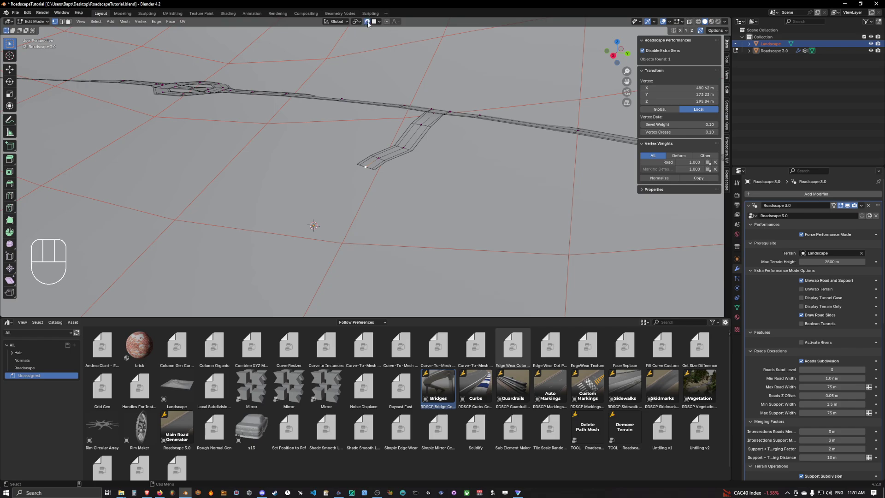
pyautogui.moveTo(449, 107); pyautogui.dragTo(395, 133, button='middle')
pyautogui.click(394, 133)
pyautogui.click(409, 132)
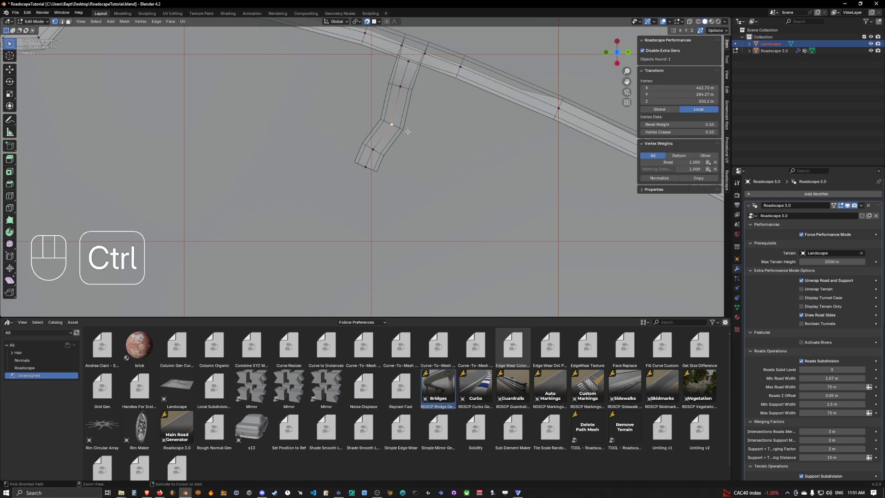
pyautogui.hotkey('ctrl', 'x')
pyautogui.click(376, 152)
pyautogui.hotkey('ctrl', 'x')
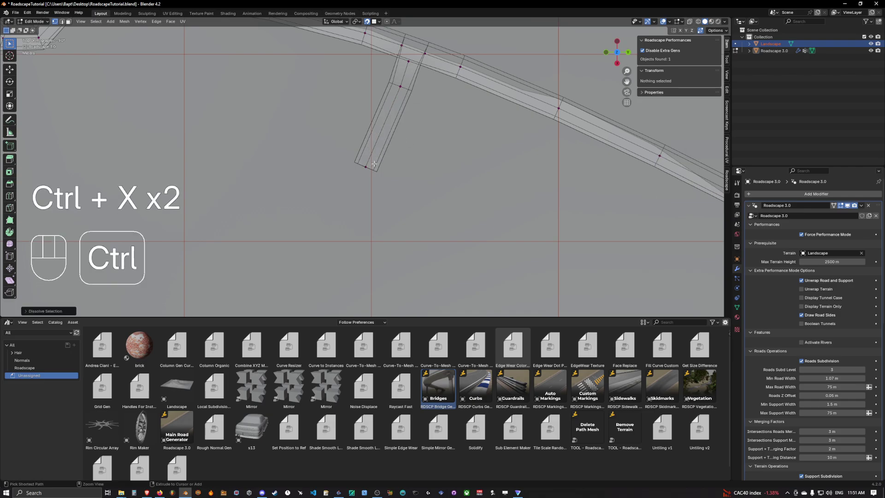
# Move the side road's end vertex closer to the junction with the main road.
pyautogui.click(369, 167)
pyautogui.press('g')
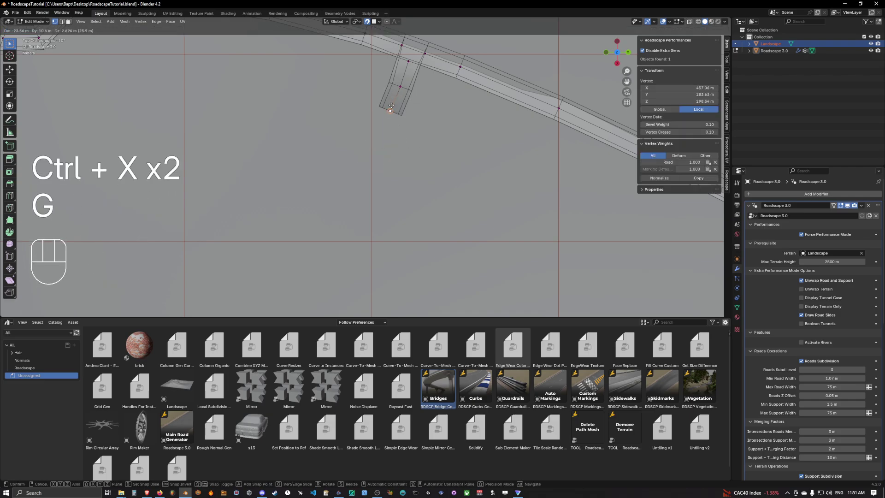
pyautogui.click(400, 109)
pyautogui.moveTo(400, 109); pyautogui.dragTo(349, 54, button='middle')
pyautogui.scroll(5, 530, 149)
pyautogui.moveTo(315, 87); pyautogui.dragTo(306, 69, button='middle')
pyautogui.press('g')
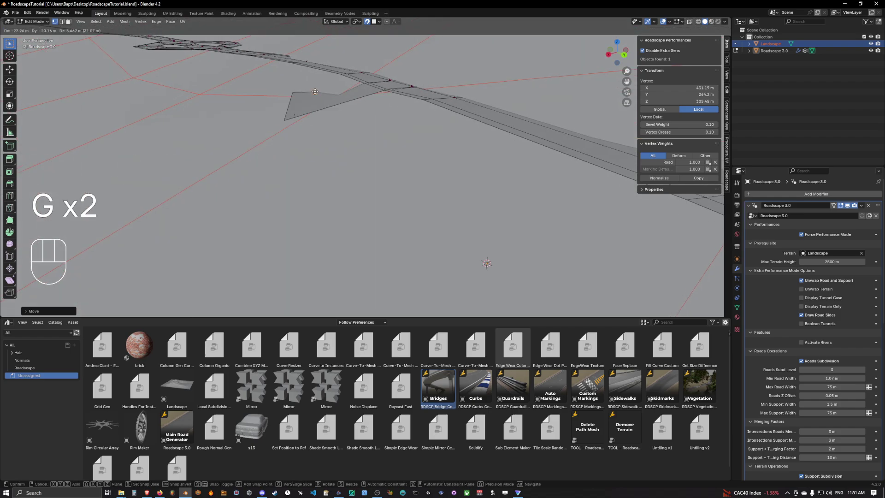
pyautogui.press('z')
pyautogui.click(310, 82)
pyautogui.hotkey('ctrl', 'z')
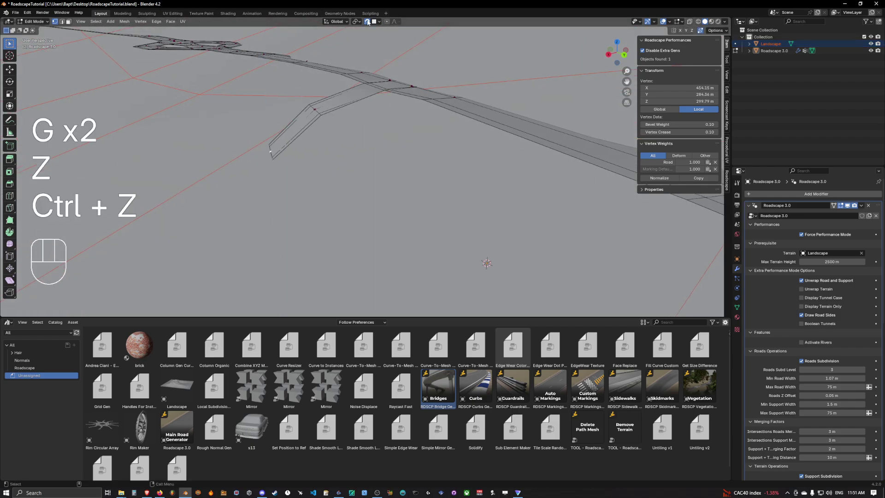
# Turn off snapping and raise the side road's end vertex and the centerline vertex before it along Z.
pyautogui.click(367, 22)
pyautogui.press('g')
pyautogui.press('z')
pyautogui.click(318, 109)
pyautogui.press('g')
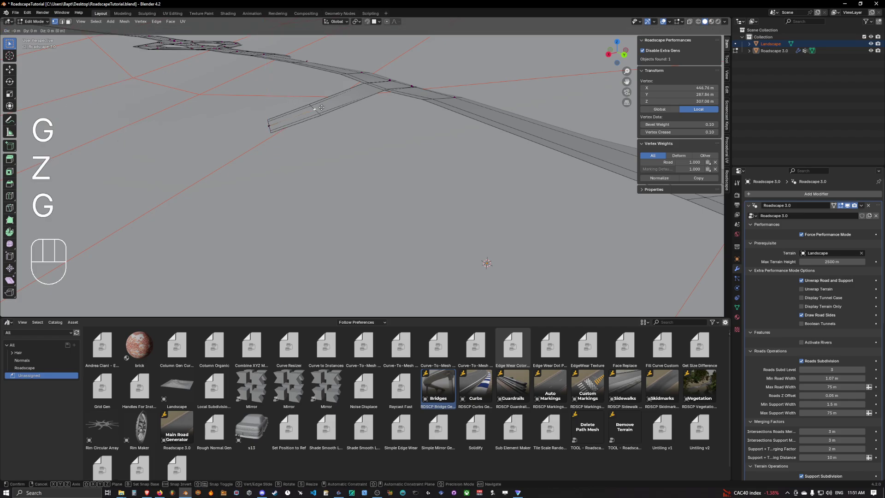
pyautogui.press('z')
pyautogui.press('g')
pyautogui.click(337, 104)
# Turn snapping back on and extrude the side road's end vertex to lay a first leg across the landscape slope.
pyautogui.moveTo(337, 104); pyautogui.dragTo(518, 79, button='middle')
pyautogui.click(409, 153)
pyautogui.scroll(-3, 418, 135)
pyautogui.moveTo(408, 153); pyautogui.dragTo(444, 89, button='middle')
pyautogui.press('e')
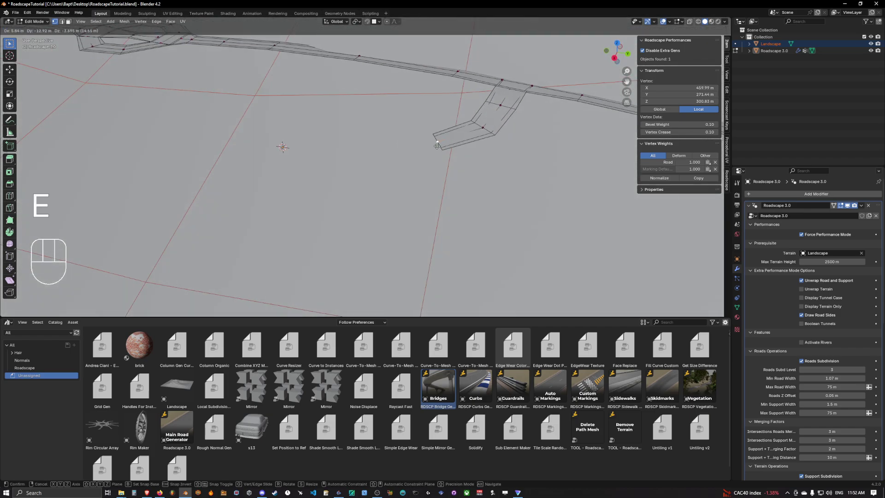
pyautogui.click(438, 142)
pyautogui.press('g')
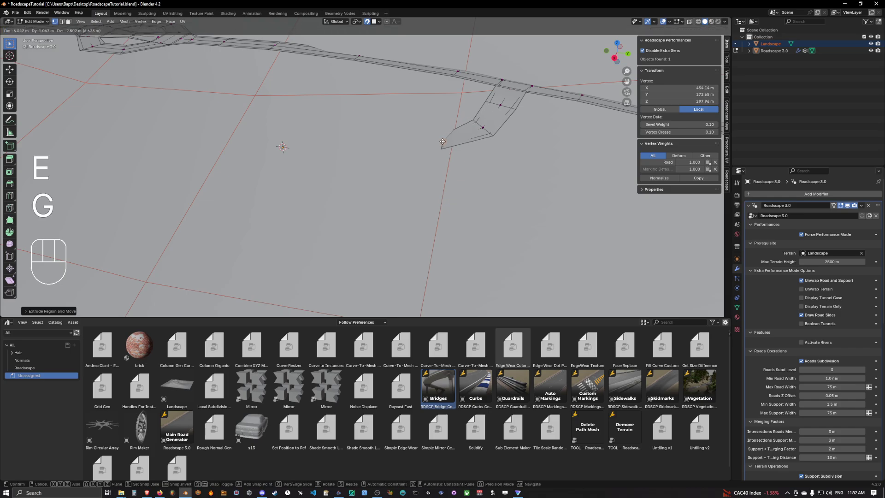
pyautogui.click(439, 143)
pyautogui.press('e')
pyautogui.click(199, 137)
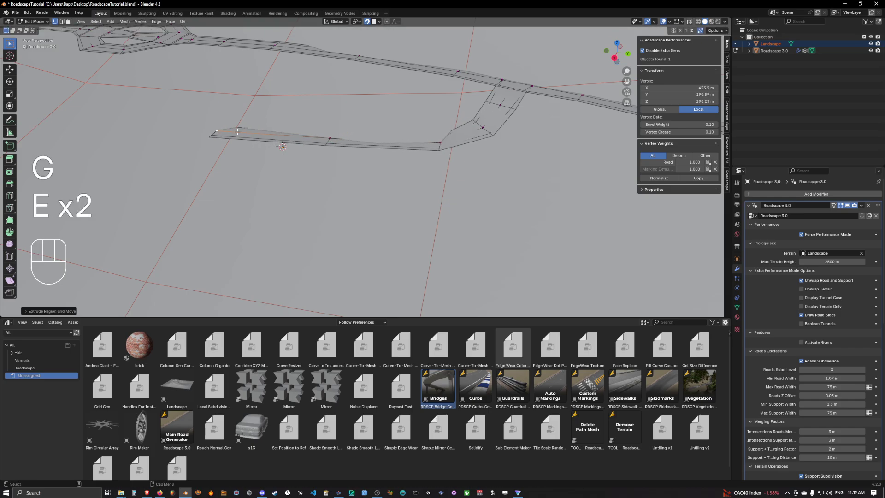
# Continue extruding the end vertex to shape the first hairpin bend at the far end of the first leg.
pyautogui.moveTo(337, 85); pyautogui.dragTo(392, 106, button='middle')
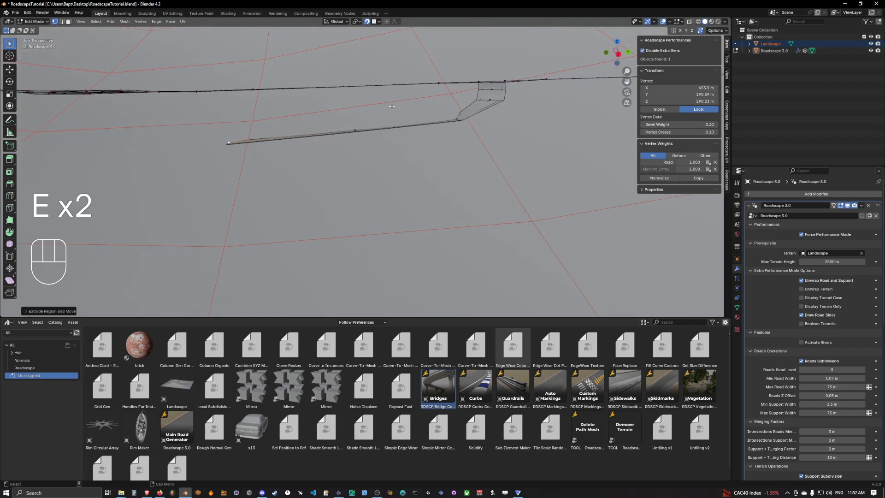
pyautogui.keyDown('alt'); pyautogui.moveTo(333, 103); pyautogui.dragTo(376, 54, button='middle'); pyautogui.keyUp('alt')
pyautogui.scroll(-4, 372, 154)
pyautogui.press('e')
pyautogui.click(328, 85)
pyautogui.press('e')
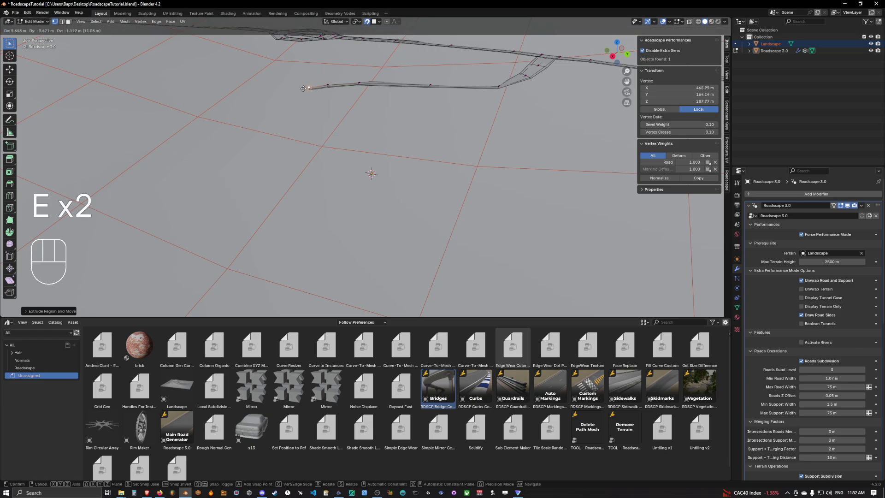
pyautogui.press('e')
pyautogui.click(313, 122)
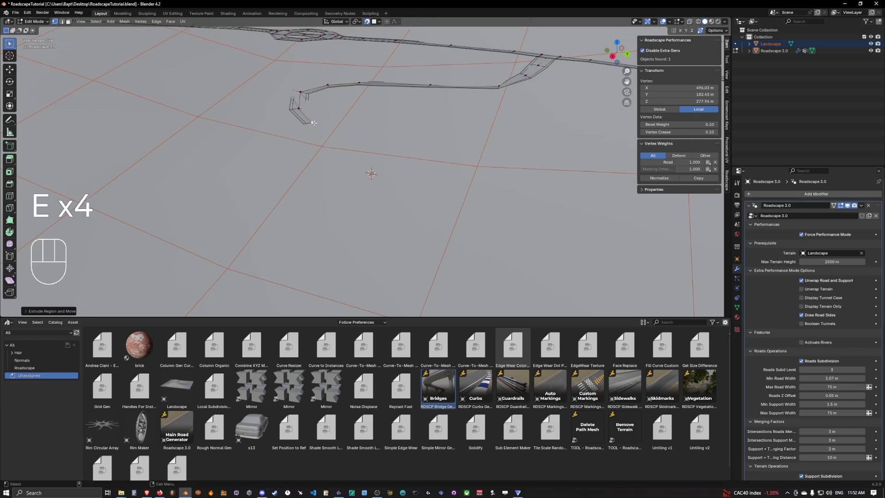
# Extrude a second, nearly straight leg of two segments back across the slope below the first leg.
pyautogui.press('e')
pyautogui.click(411, 136)
pyautogui.press('e')
pyautogui.click(507, 152)
pyautogui.keyDown('shift'); pyautogui.moveTo(506, 152); pyautogui.dragTo(456, 132, button='middle'); pyautogui.keyUp('shift')
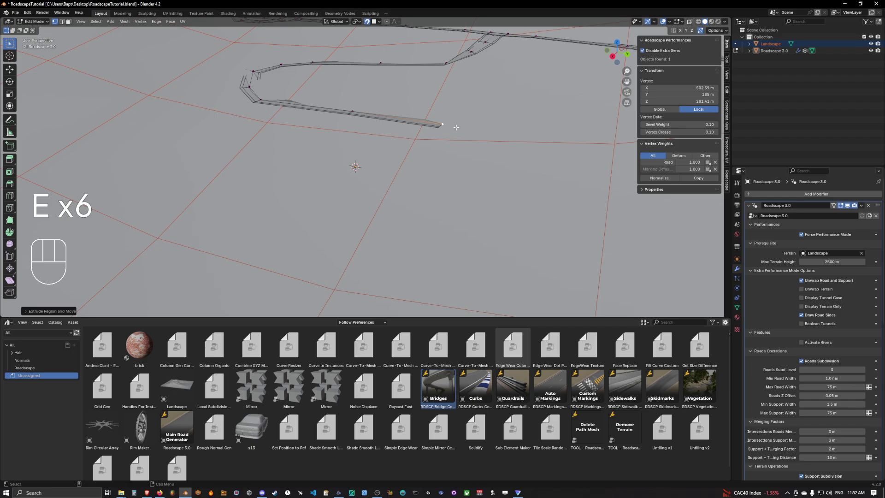
# Extrude the end vertex in short segments to form the second hairpin bend, turning the road back on itself.
pyautogui.press('e')
pyautogui.click(472, 135)
pyautogui.press('e')
pyautogui.click(478, 153)
pyautogui.press('e')
pyautogui.click(471, 170)
pyautogui.press('e')
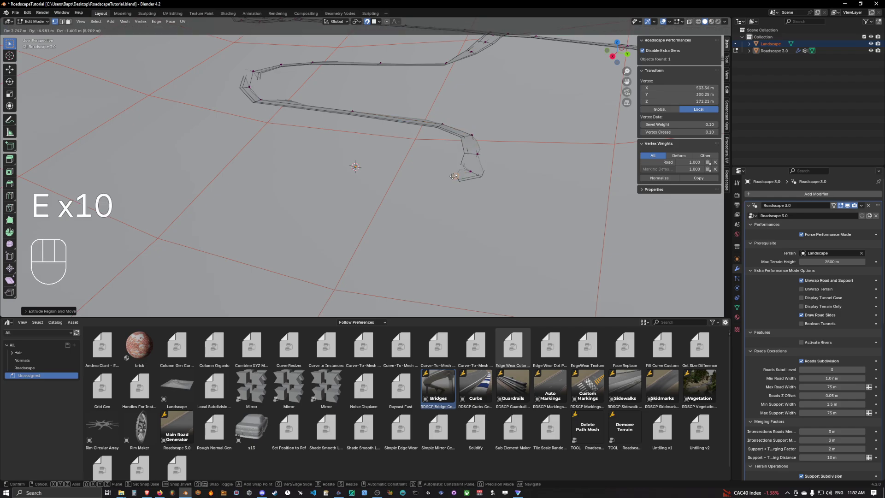
pyautogui.click(434, 180)
pyautogui.press('e')
pyautogui.click(401, 181)
# Extrude the third leg across the slope up to the start of the next bend.
pyautogui.keyDown('shift'); pyautogui.moveTo(400, 181); pyautogui.dragTo(493, 170, button='middle'); pyautogui.keyUp('shift')
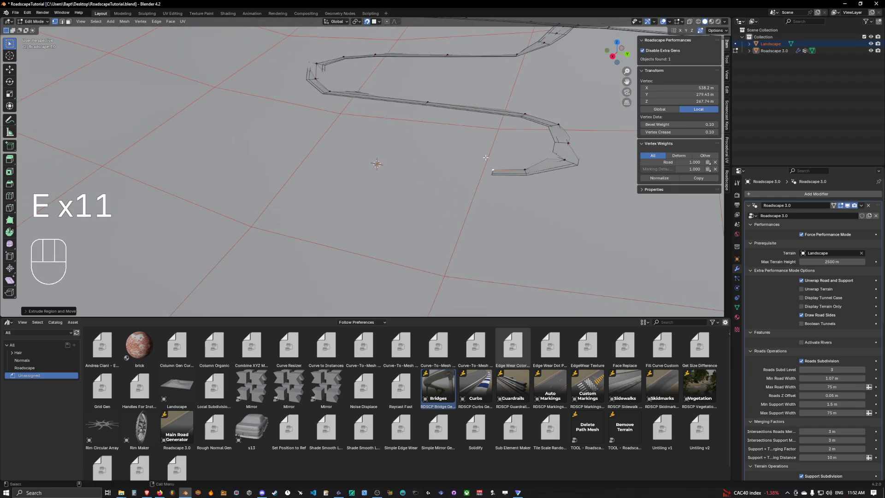
pyautogui.press('e')
pyautogui.click(318, 140)
pyautogui.press('e')
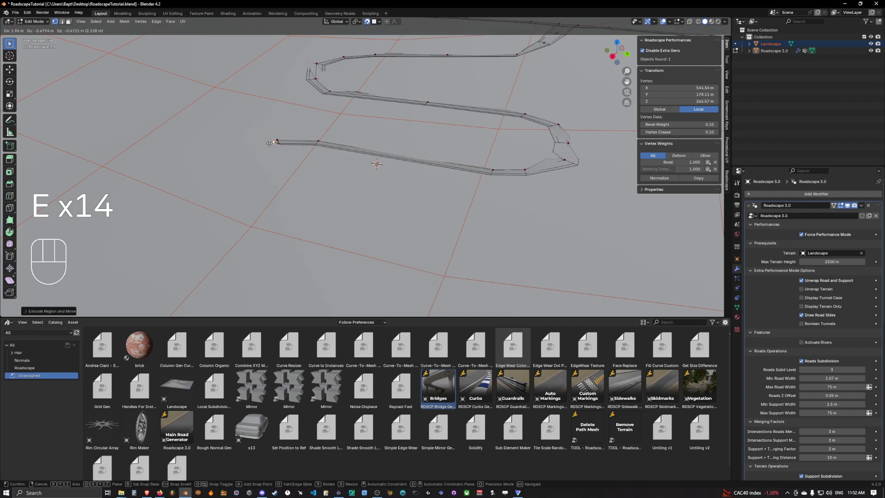
pyautogui.click(252, 147)
# Extrude the third hairpin bend and finish the side road with one long straight segment.
pyautogui.press('e')
pyautogui.click(232, 161)
pyautogui.press('e')
pyautogui.click(233, 186)
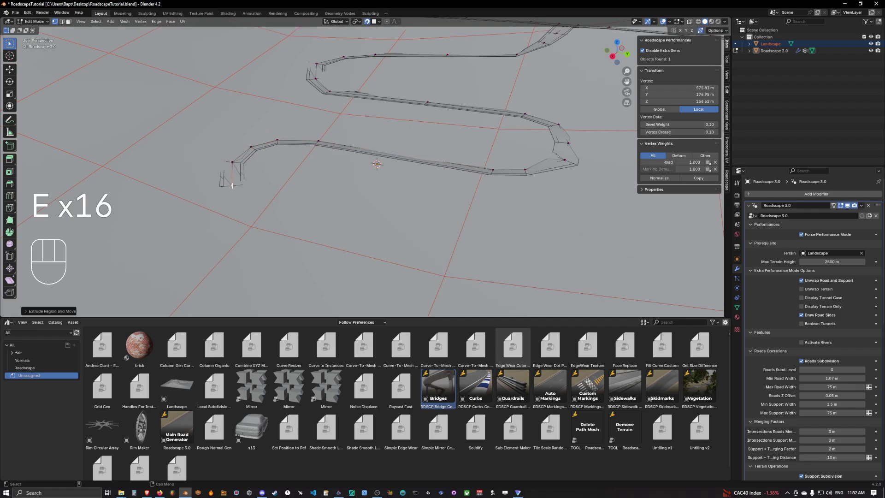
pyautogui.press('e')
pyautogui.click(259, 203)
pyautogui.press('e')
pyautogui.click(425, 265)
# Turn off snapping and raise the vertex just below the junction and the first leg's middle vertex along Z.
pyautogui.moveTo(425, 264); pyautogui.dragTo(303, 113, button='middle')
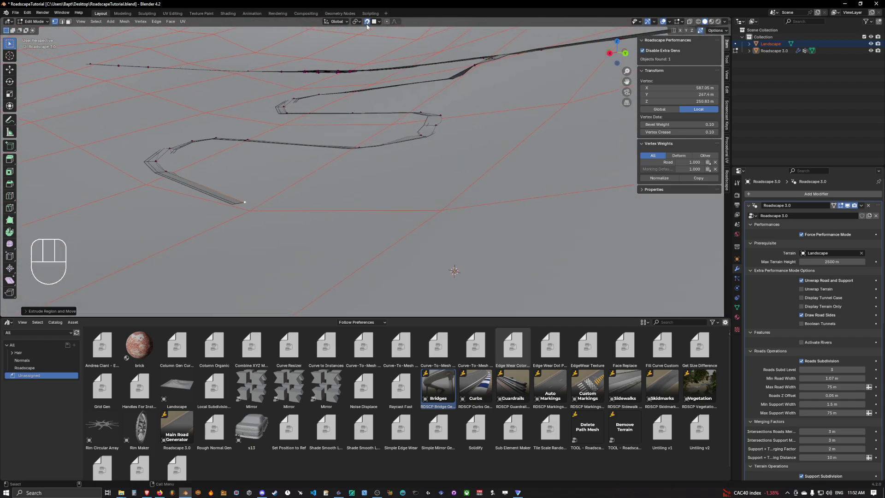
pyautogui.keyDown('alt'); pyautogui.moveTo(360, 97); pyautogui.dragTo(470, 62, button='middle'); pyautogui.keyUp('alt')
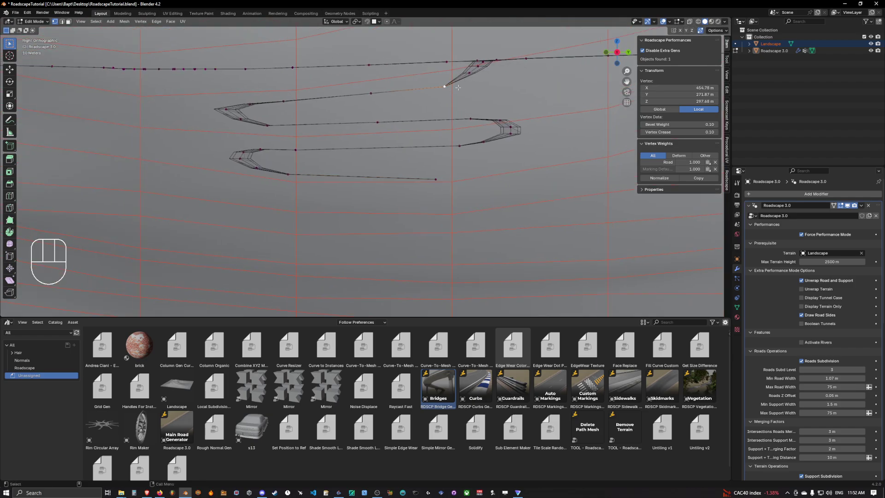
pyautogui.press('g')
pyautogui.press('z')
pyautogui.press('g')
pyautogui.press('z')
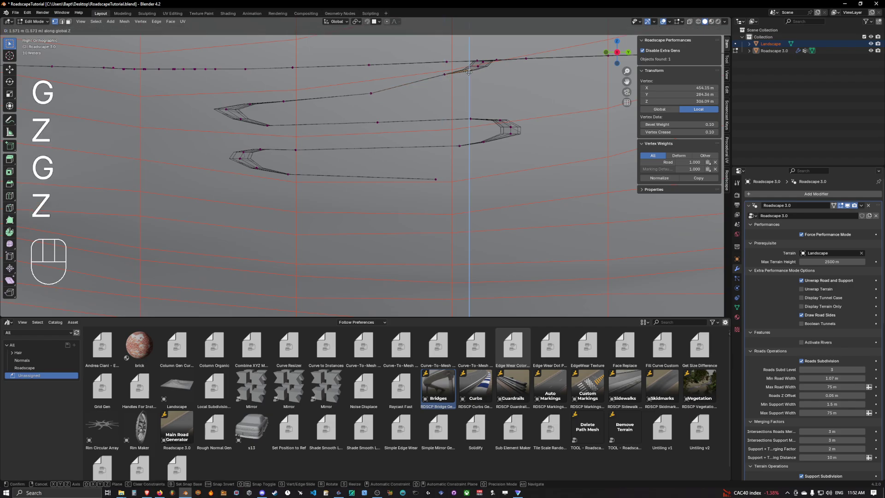
pyautogui.click(469, 72)
pyautogui.click(371, 93)
pyautogui.press('g')
pyautogui.press('z')
pyautogui.click(369, 85)
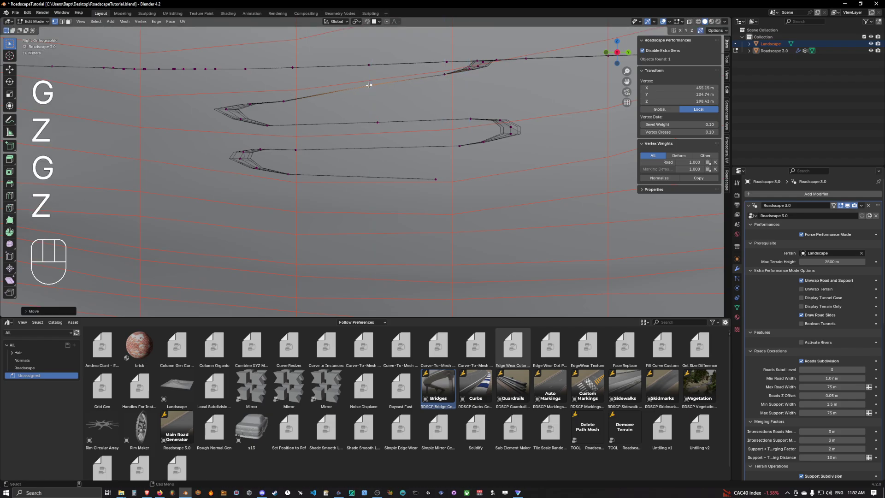
# Turn on X-ray, flatten the first hairpin's vertices by scaling along Z, and raise the whole bend along Z.
pyautogui.moveTo(296, 134); pyautogui.dragTo(296, 133)
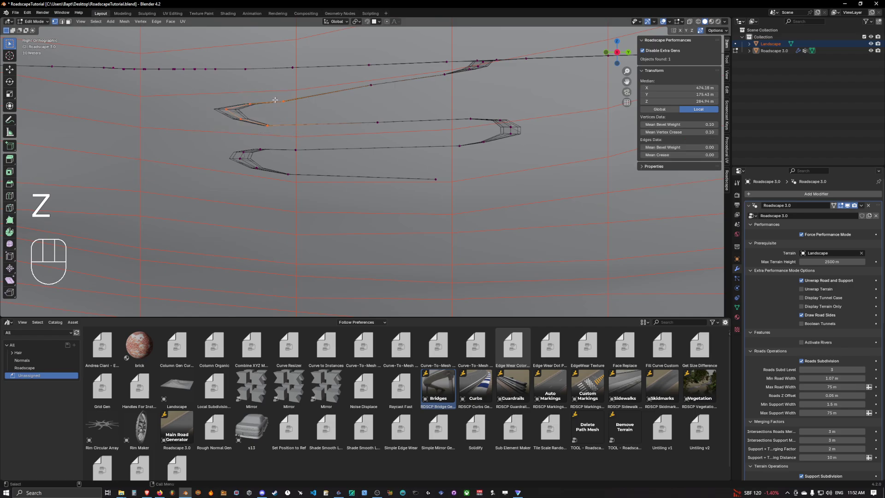
pyautogui.moveTo(237, 131); pyautogui.dragTo(334, 112, button='middle')
pyautogui.hotkey('alt', 'z')
pyautogui.press('s')
pyautogui.press('z')
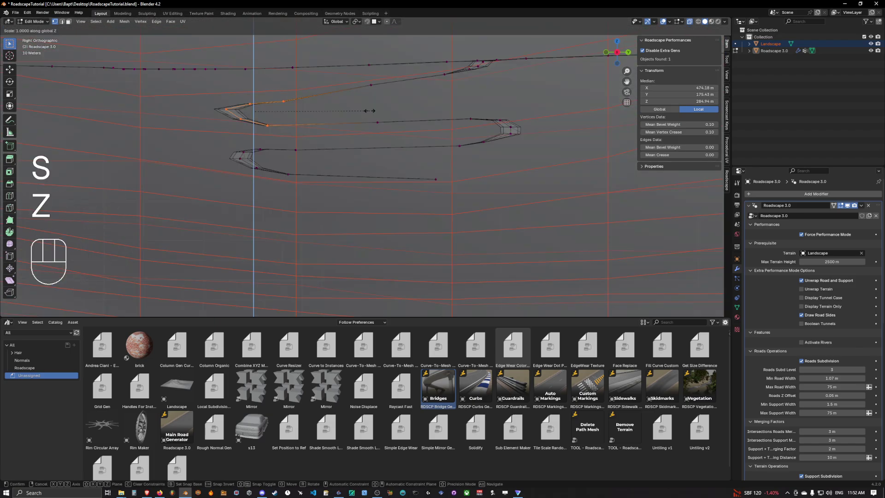
pyautogui.click(278, 104)
pyautogui.press('g')
pyautogui.press('z')
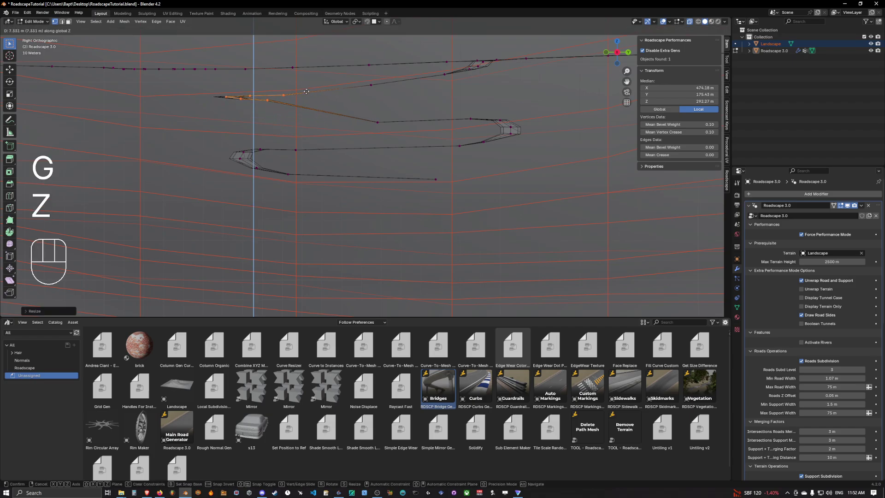
pyautogui.click(306, 94)
# Fine-tune the heights of the first leg's middle vertex and the vertex just below the junction along Z.
pyautogui.click(367, 84)
pyautogui.press('g')
pyautogui.press('z')
pyautogui.click(369, 87)
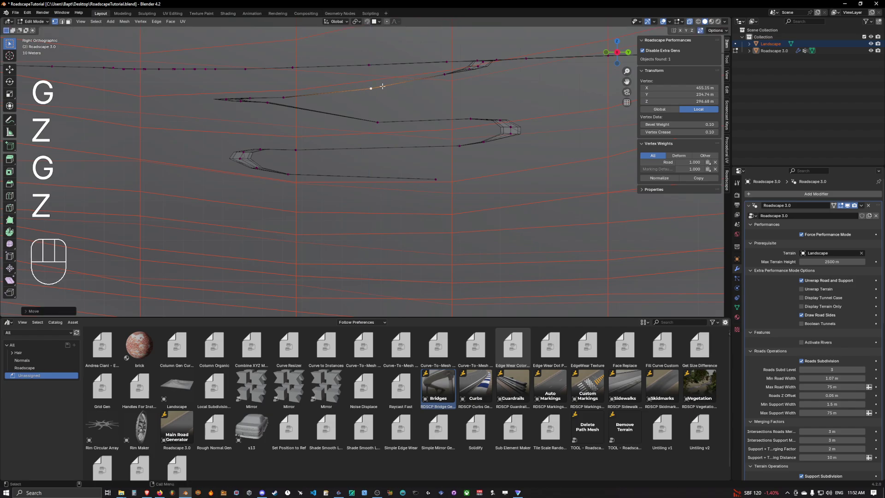
pyautogui.click(444, 73)
pyautogui.press('g')
pyautogui.press('z')
pyautogui.click(443, 74)
# Raise the second leg's middle vertex about 5 m along Z, in line with the bends on either side.
pyautogui.click(378, 123)
pyautogui.press('g')
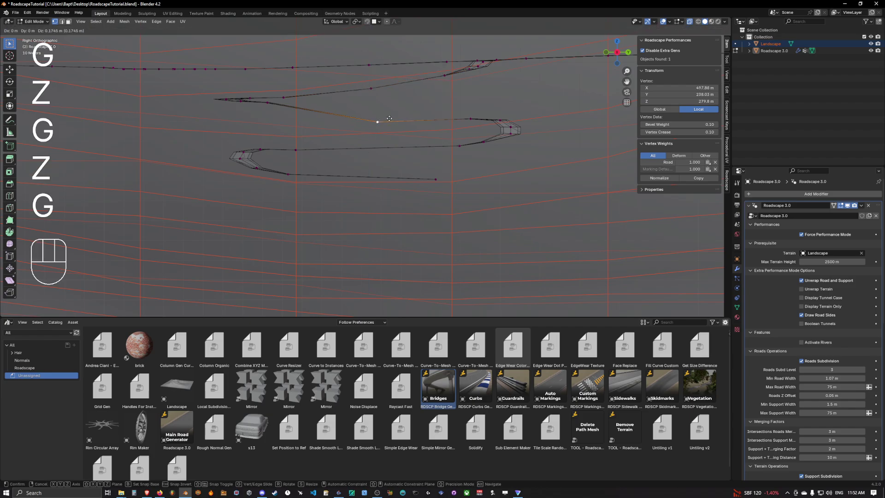
pyautogui.press('z')
pyautogui.click(387, 105)
pyautogui.press('g')
pyautogui.press('z')
pyautogui.click(495, 123)
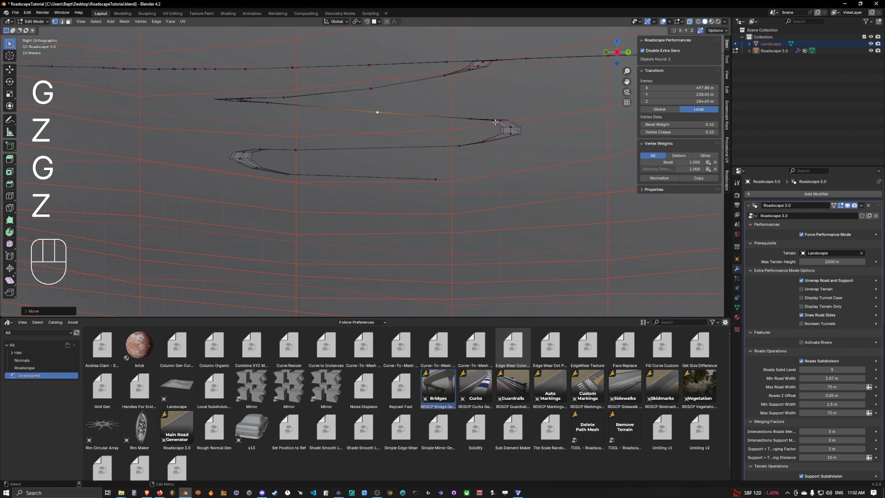
# Select the second hairpin's vertices, flatten them by scaling along Z, and raise the bend along Z.
pyautogui.moveTo(528, 172); pyautogui.dragTo(528, 171)
pyautogui.press('s')
pyautogui.press('z')
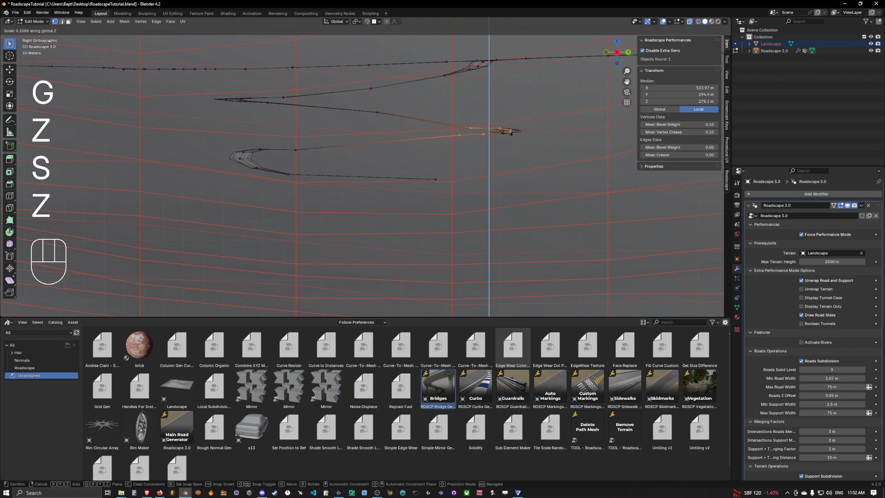
pyautogui.click(510, 132)
pyautogui.press('g')
pyautogui.press('z')
pyautogui.press('a')
pyautogui.click(507, 123)
# Select the third hairpin's vertices and flatten them by scaling along Z.
pyautogui.click(318, 151)
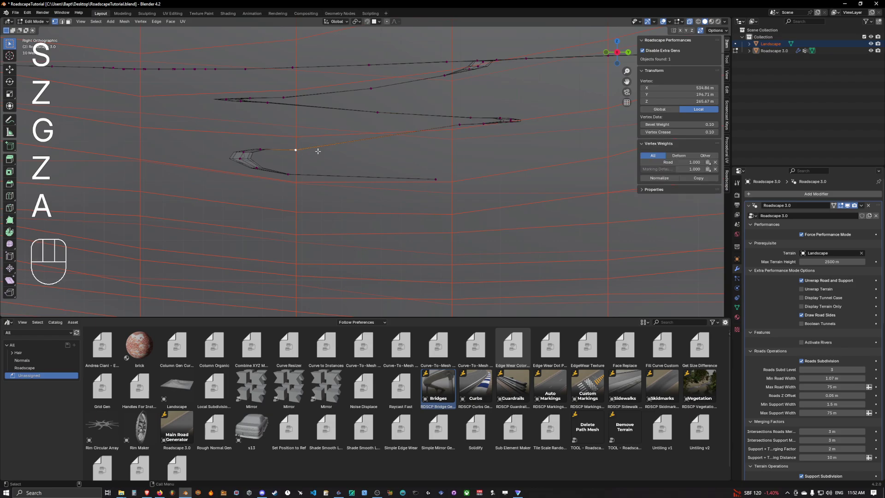
pyautogui.moveTo(240, 157); pyautogui.dragTo(346, 181)
pyautogui.press('d')
pyautogui.press('z')
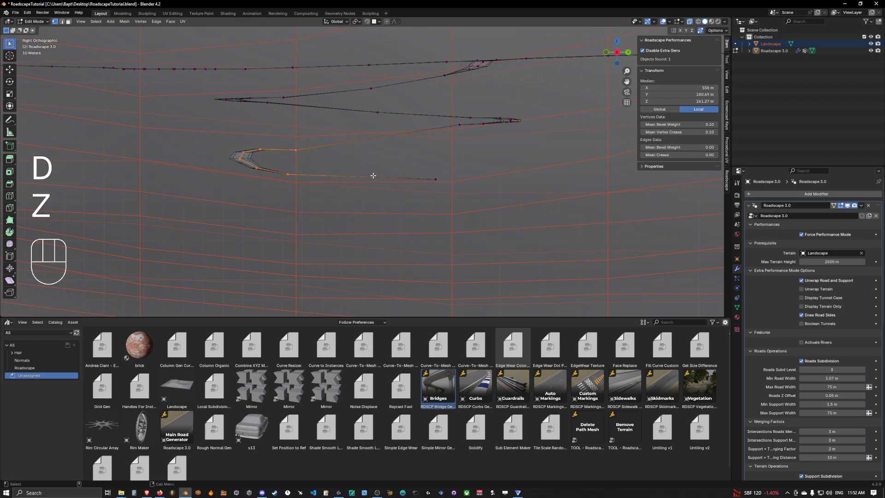
pyautogui.press('s')
pyautogui.press('z')
pyautogui.click(297, 148)
pyautogui.press('j')
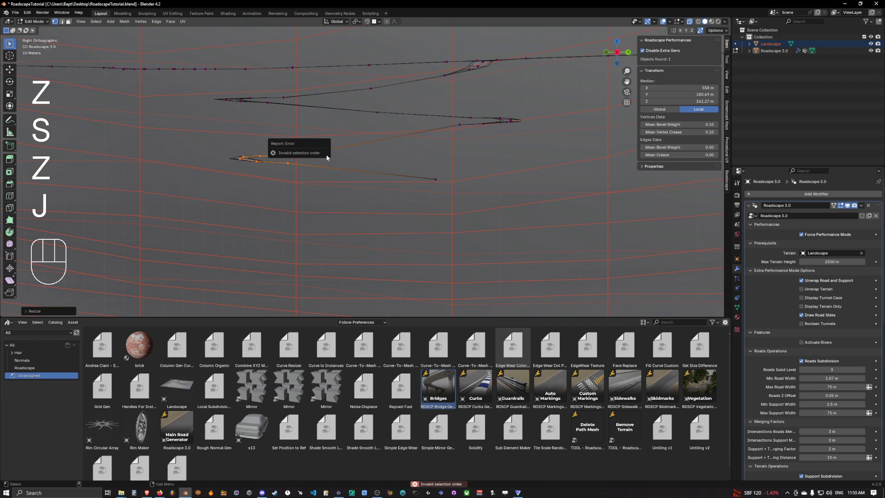
# Collapse the asset browser to enlarge the viewport and raise the third hairpin about 6.6 m along Z.
pyautogui.moveTo(420, 317); pyautogui.dragTo(434, 483)
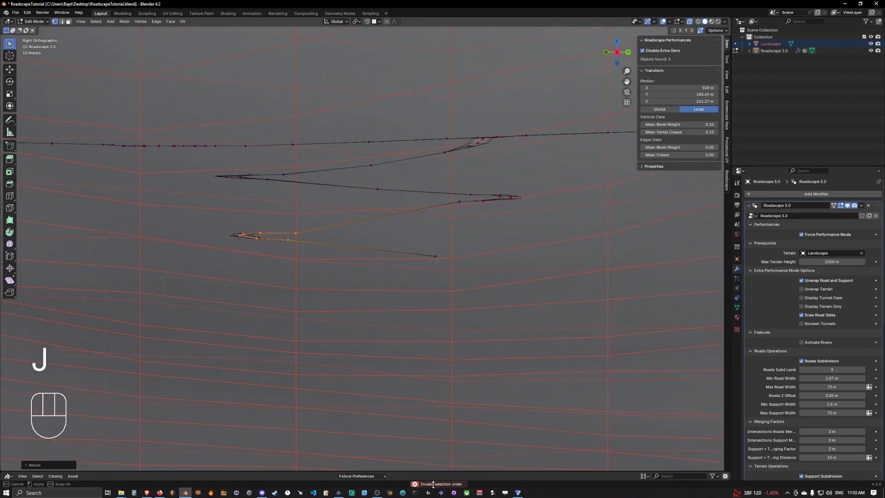
pyautogui.press('g')
pyautogui.press('z')
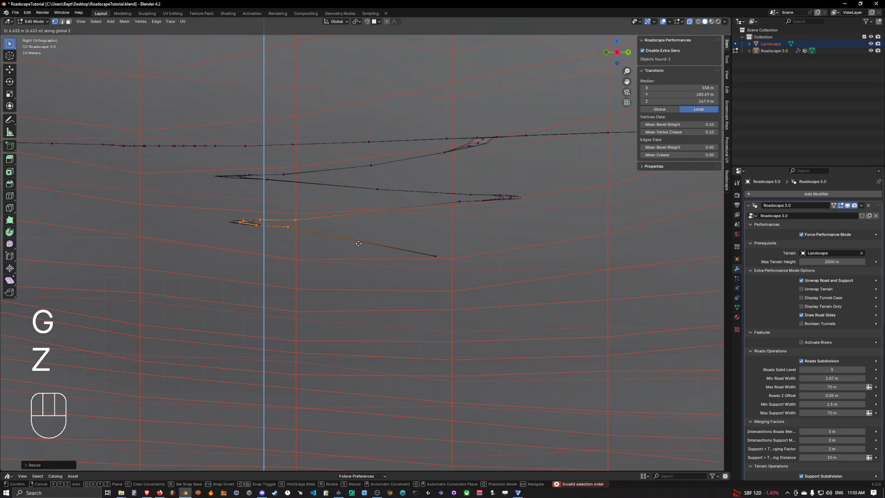
pyautogui.click(359, 243)
# Raise the road's end vertex and the third hairpin's entry vertex along Z, the latter by about 1.6 m, and leave edit mode.
pyautogui.click(436, 255)
pyautogui.press('g')
pyautogui.press('z')
pyautogui.click(377, 232)
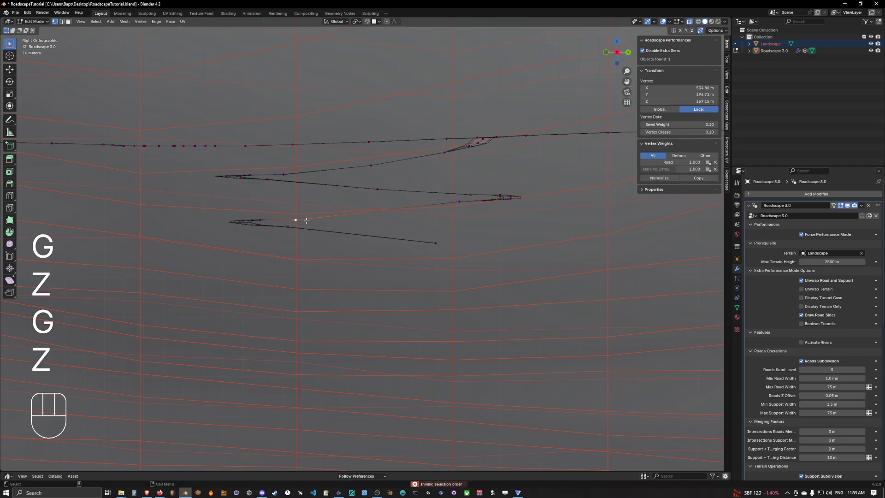
pyautogui.press('g')
pyautogui.press('z')
pyautogui.press('e')
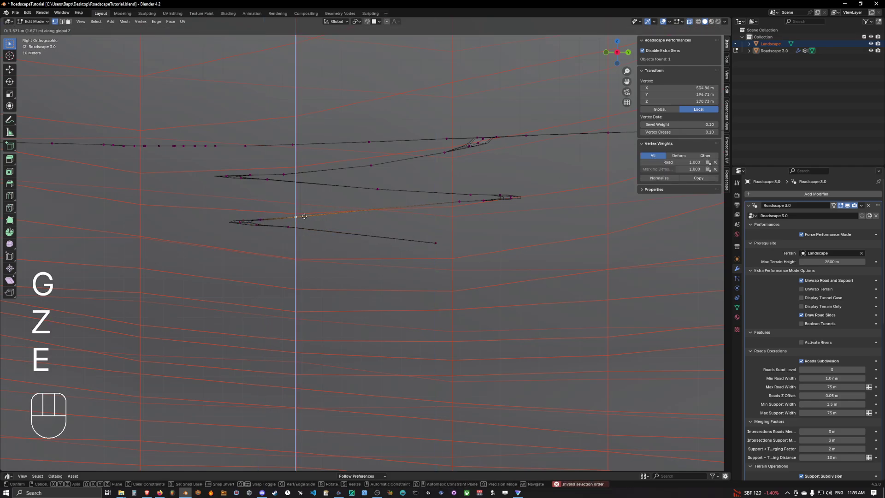
pyautogui.press('Tab')
# Hide the Landscape object and display the viewport in Material Preview shading with X-ray off.
pyautogui.moveTo(408, 215); pyautogui.dragTo(411, 243, button='middle')
pyautogui.hotkey('alt', 'z')
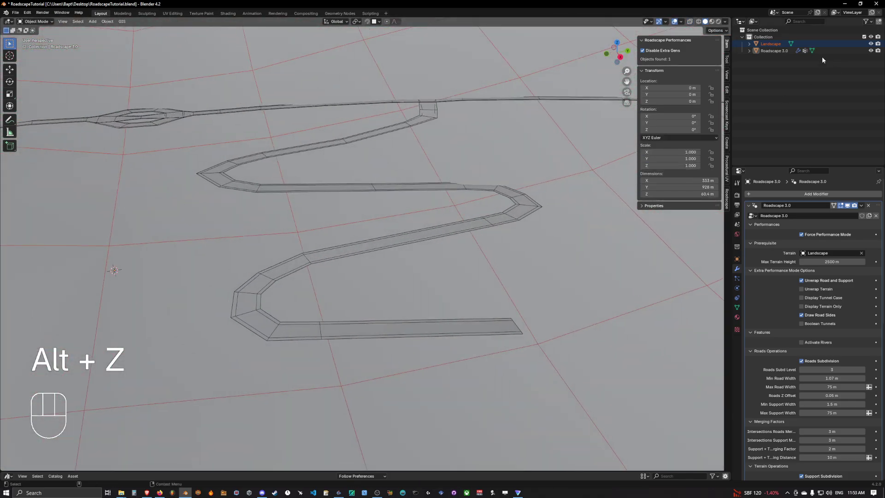
pyautogui.click(870, 44)
pyautogui.click(712, 21)
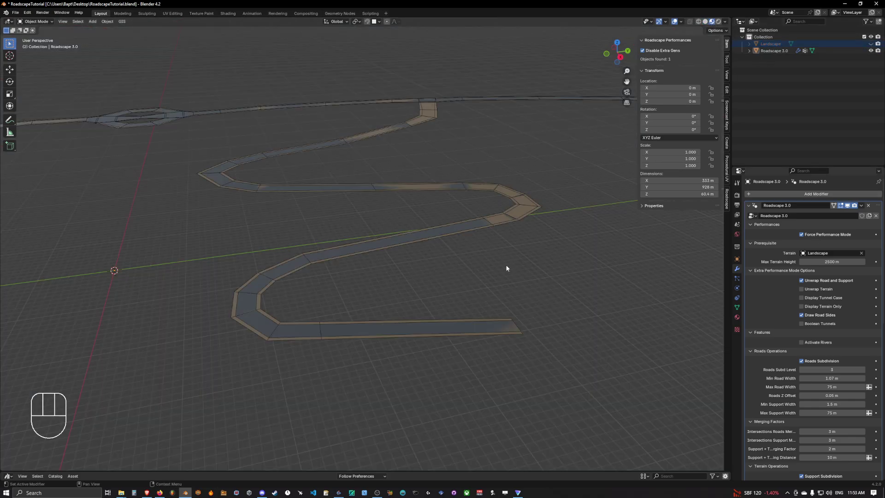
# Turn off Force Performance Mode and inspect the full-detail side road on the generated terrain.
pyautogui.click(501, 252)
pyautogui.moveTo(473, 237); pyautogui.dragTo(404, 203, button='middle')
pyautogui.scroll(3, 469, 239)
pyautogui.scroll(-3, 448, 206)
pyautogui.scroll(3, 399, 196)
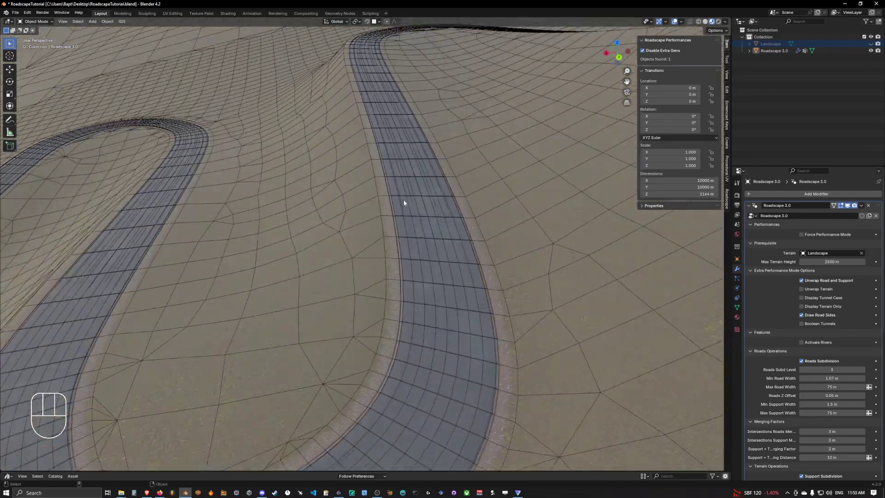
# Turn Force Performance Mode back on and open the Roadscape road in edit mode, viewed from the top.
pyautogui.scroll(-3, 404, 202)
pyautogui.press('q')
pyautogui.click(479, 207)
pyautogui.keyDown('alt'); pyautogui.moveTo(480, 207); pyautogui.dragTo(522, 238, button='middle'); pyautogui.keyUp('alt')
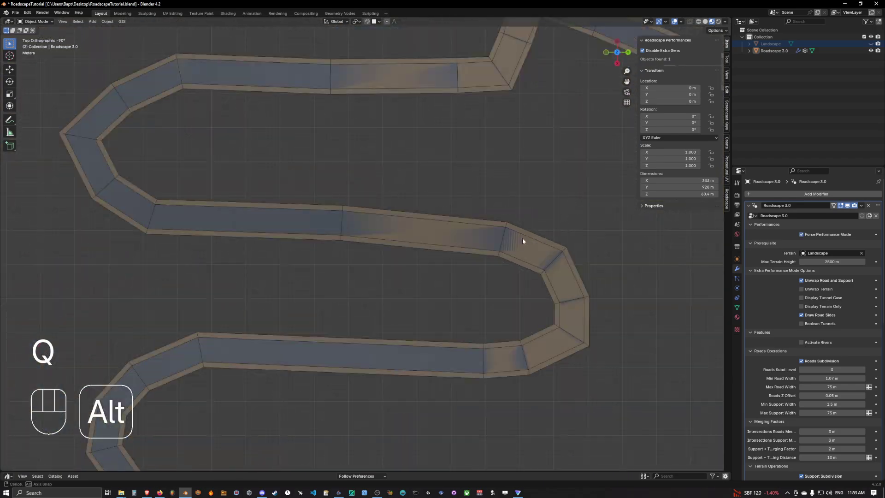
pyautogui.scroll(-4, 461, 239)
pyautogui.press('Tab')
pyautogui.scroll(4, 350, 237)
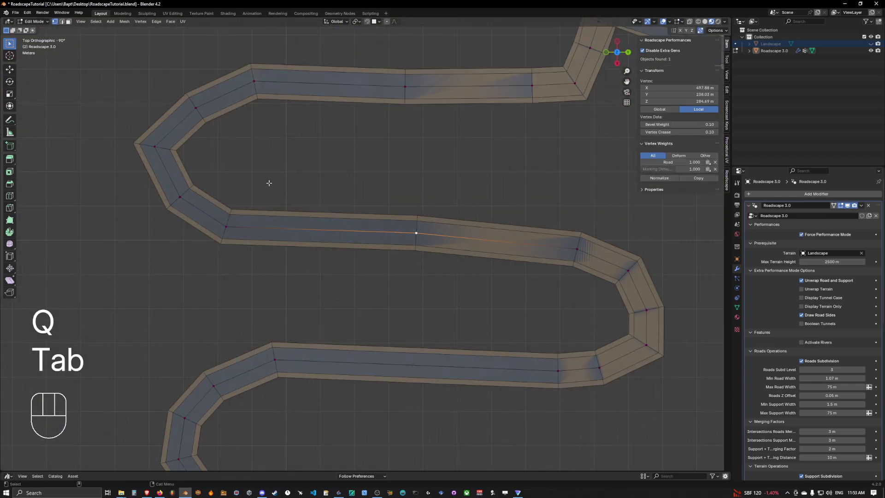
pyautogui.scroll(-2, 270, 183)
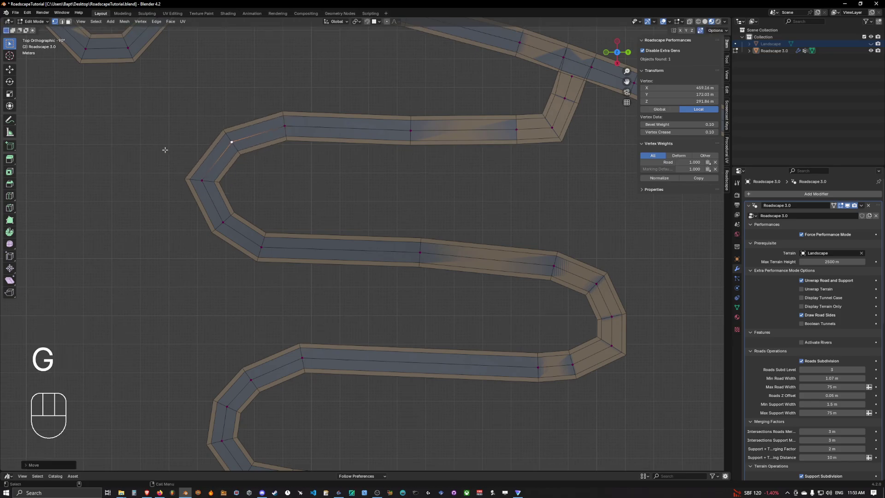
# Narrow the first hairpin by scaling its vertices along X, and move its apex and upper corner vertices to round the bend.
pyautogui.moveTo(214, 155); pyautogui.dragTo(325, 262)
pyautogui.press('x')
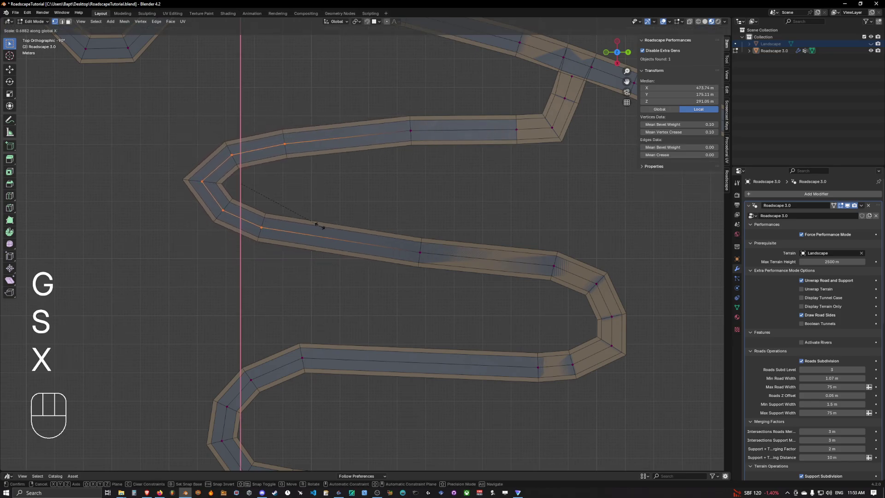
pyautogui.click(198, 180)
pyautogui.press('g')
pyautogui.click(212, 184)
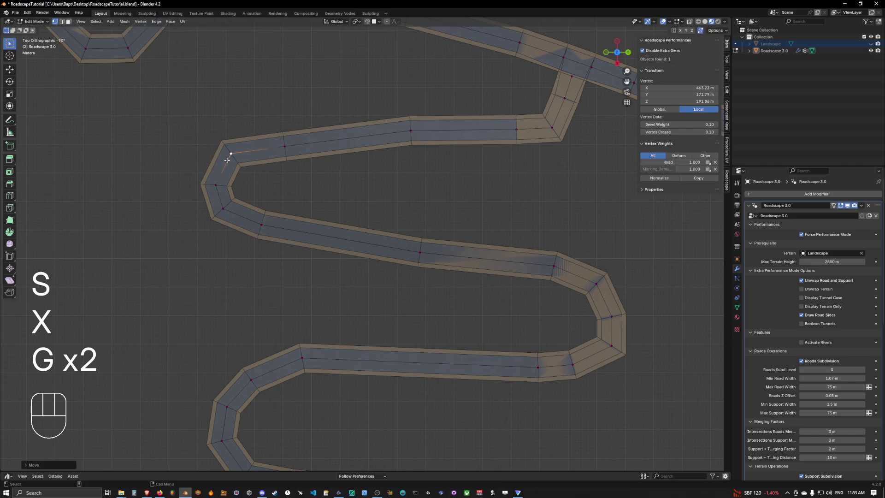
pyautogui.press('g')
# Move the middle and junction-side vertices of the first straight toward the second straight, and adjust the bend vertex below the junction.
pyautogui.click(411, 136)
pyautogui.press('g')
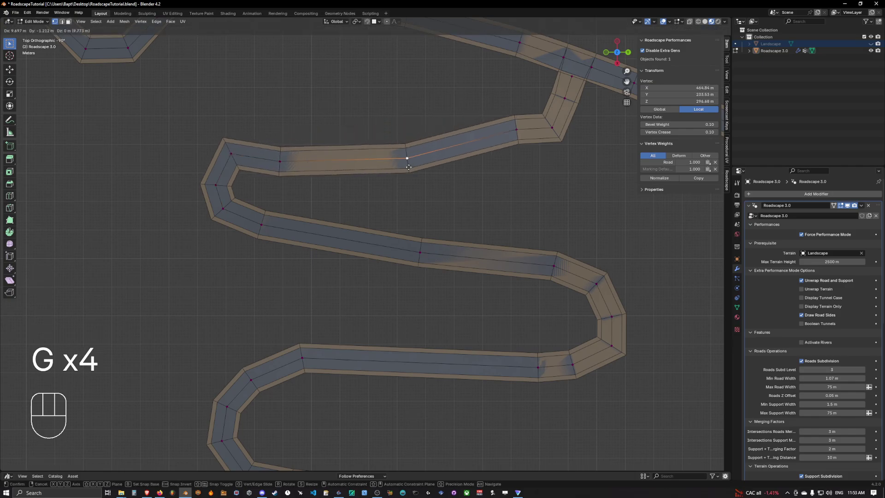
pyautogui.click(515, 131)
pyautogui.press('g')
pyautogui.click(512, 157)
pyautogui.click(552, 129)
pyautogui.press('g')
pyautogui.click(552, 137)
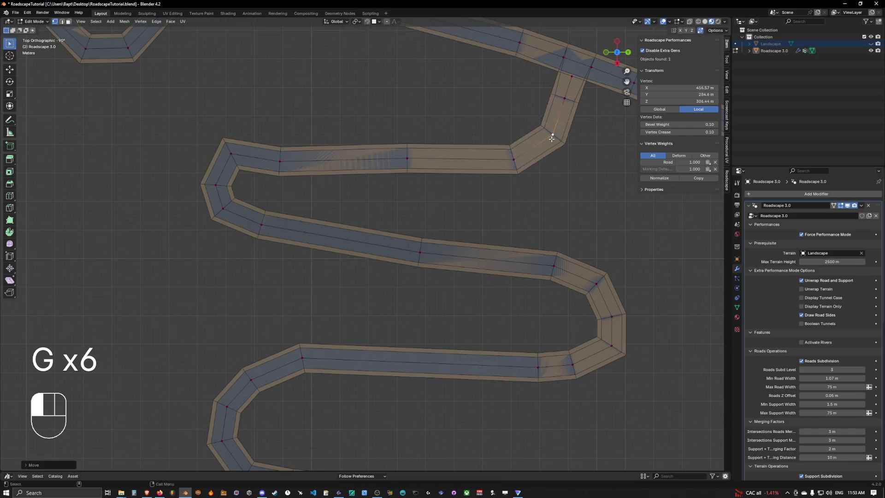
# Fine-tune the junction-side and middle vertices of the first straight to even out its line.
pyautogui.click(513, 159)
pyautogui.press('g')
pyautogui.click(514, 160)
pyautogui.click(415, 162)
pyautogui.press('g')
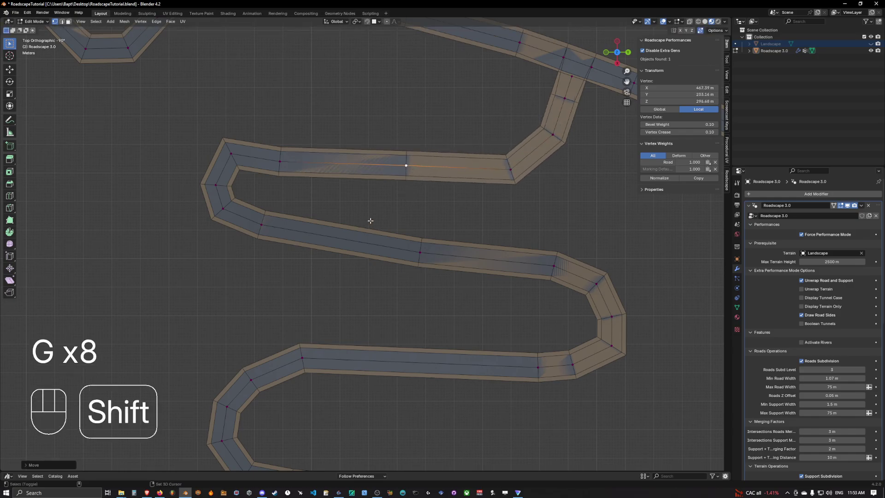
# Slide the second straight's middle vertex toward the first hairpin, subdivide the segment beyond it and offset the new vertex toward the first straight.
pyautogui.keyDown('shift'); pyautogui.moveTo(370, 221); pyautogui.dragTo(372, 200, button='middle'); pyautogui.keyUp('shift')
pyautogui.click(420, 231)
pyautogui.press('g')
pyautogui.click(387, 226)
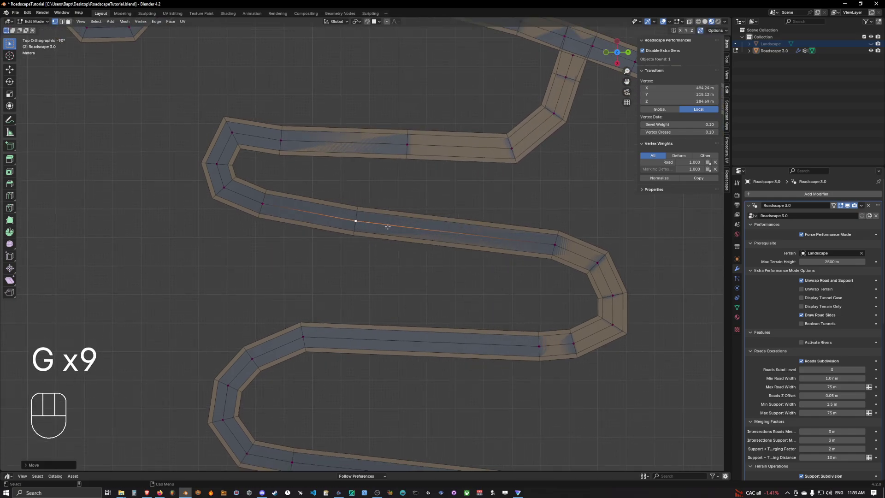
pyautogui.rightClick(452, 232)
pyautogui.click(452, 232)
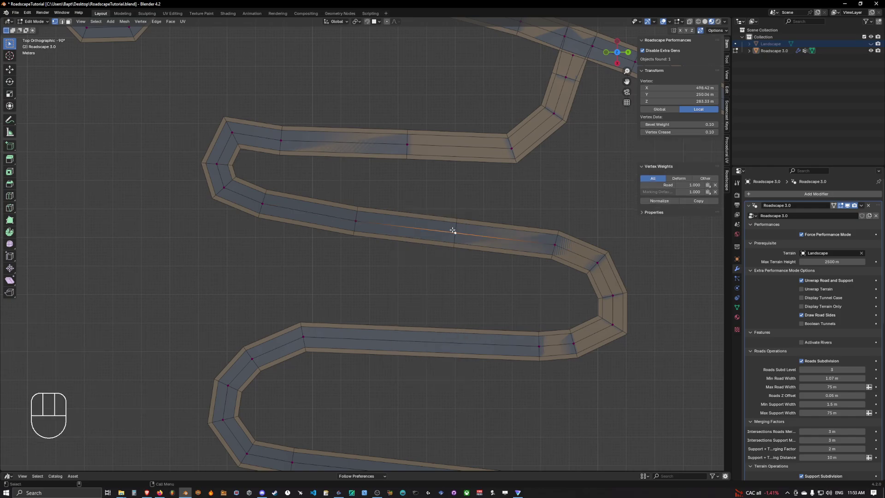
pyautogui.click(454, 233)
pyautogui.press('g')
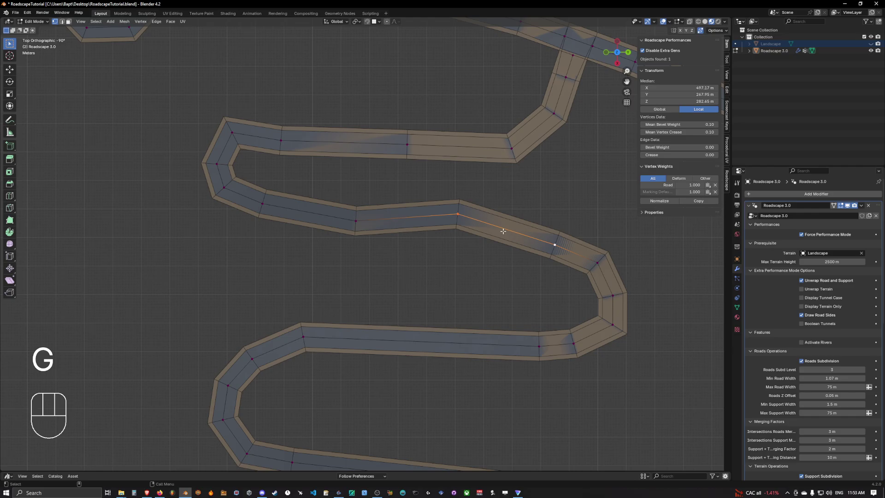
# Subdivide the segment leading into the second hairpin and move the new vertex outward to begin a gradual curve.
pyautogui.rightClick(503, 231)
pyautogui.click(503, 231)
pyautogui.click(506, 230)
pyautogui.press('g')
pyautogui.click(518, 218)
pyautogui.keyDown('shift'); pyautogui.moveTo(518, 218); pyautogui.dragTo(459, 199, button='middle'); pyautogui.keyUp('shift')
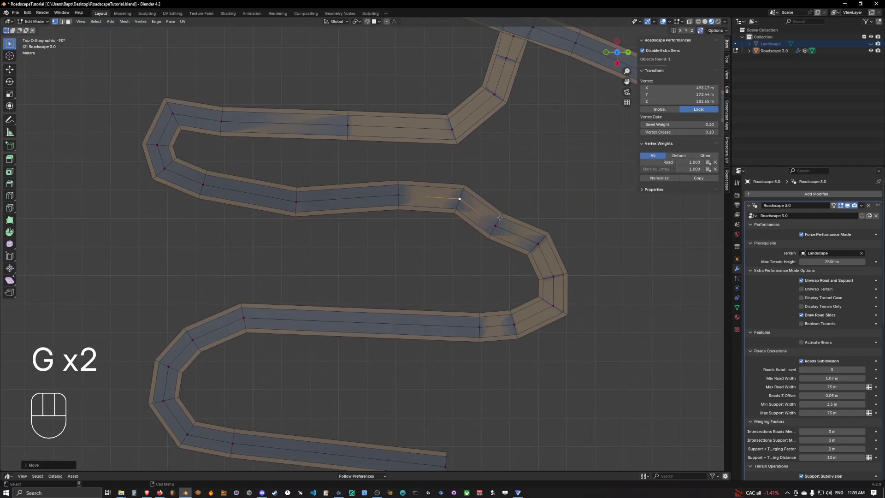
# Reposition the second hairpin's entry, apex and exit vertices to widen its entry curve and pull its exit toward the second straight.
pyautogui.click(519, 206)
pyautogui.keyDown('shift'); pyautogui.moveTo(520, 222); pyautogui.dragTo(520, 208, button='middle'); pyautogui.keyUp('shift')
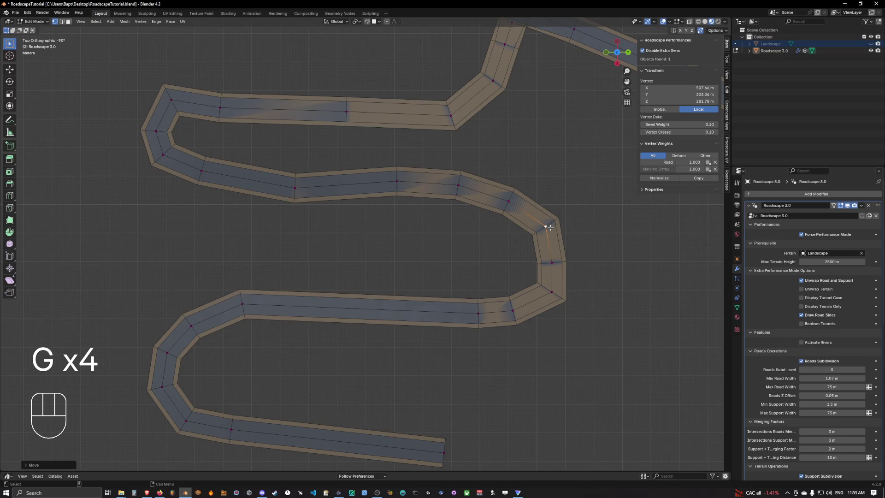
pyautogui.press('g')
pyautogui.click(512, 308)
pyautogui.press('g')
pyautogui.click(495, 288)
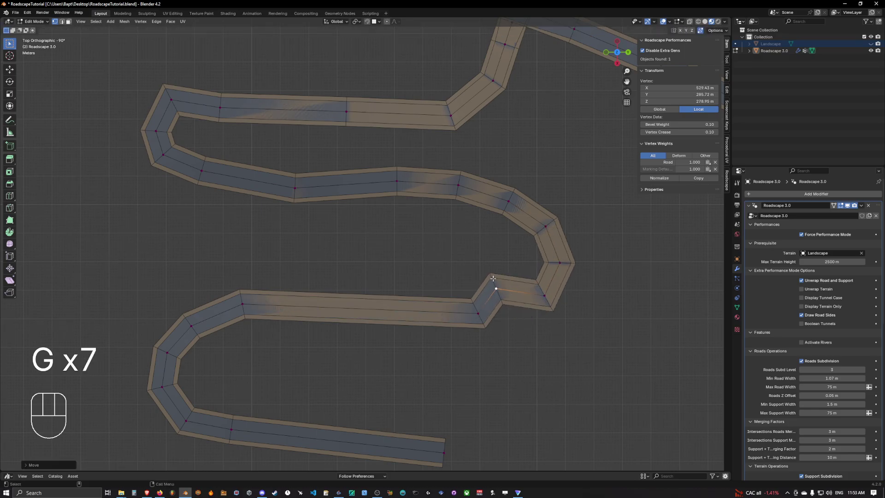
pyautogui.click(480, 312)
pyautogui.press('g')
pyautogui.click(448, 270)
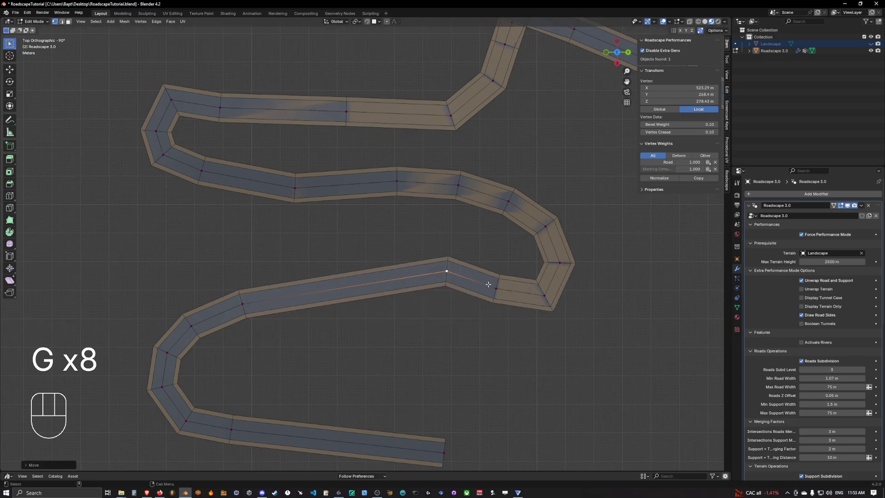
# Tighten the second hairpin by moving its exit corner inward and readjusting its apex and entry corner vertices.
pyautogui.click(547, 292)
pyautogui.press('g')
pyautogui.click(528, 288)
pyautogui.click(559, 263)
pyautogui.press('g')
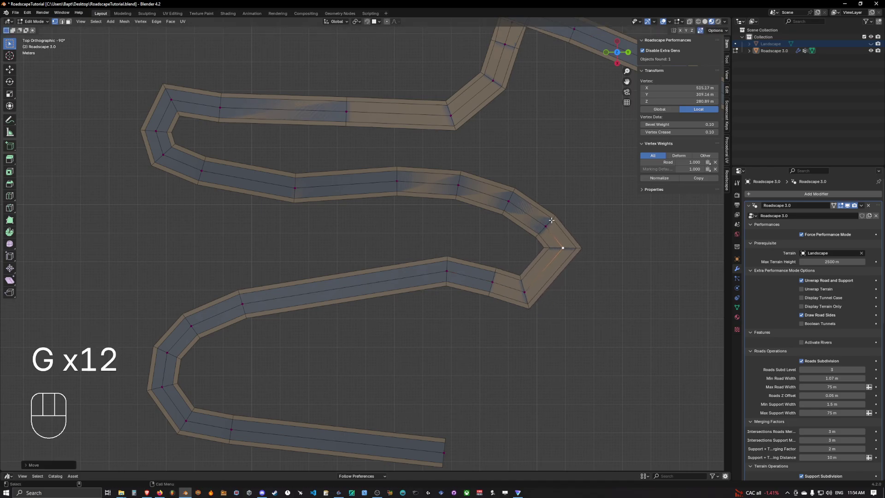
pyautogui.click(546, 224)
pyautogui.press('g')
pyautogui.click(547, 218)
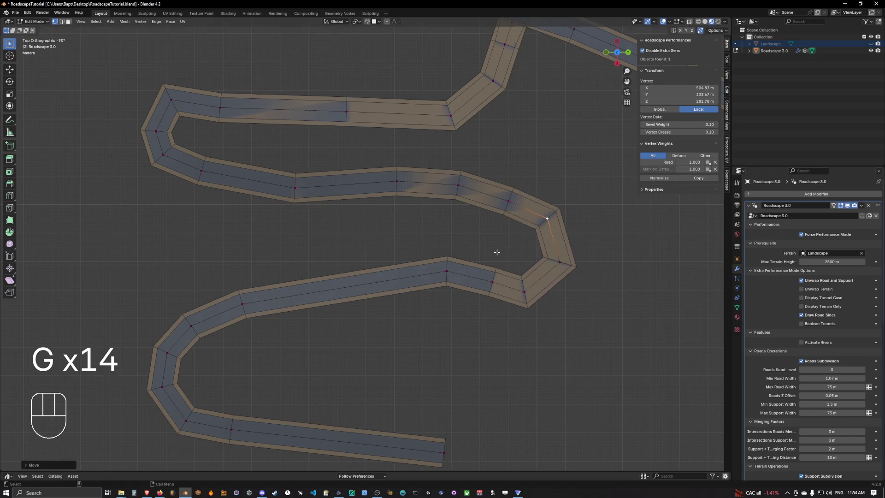
# Move the two road vertices just past the second hairpin's exit corner closer to the second straight.
pyautogui.click(451, 264)
pyautogui.press('g')
pyautogui.click(454, 246)
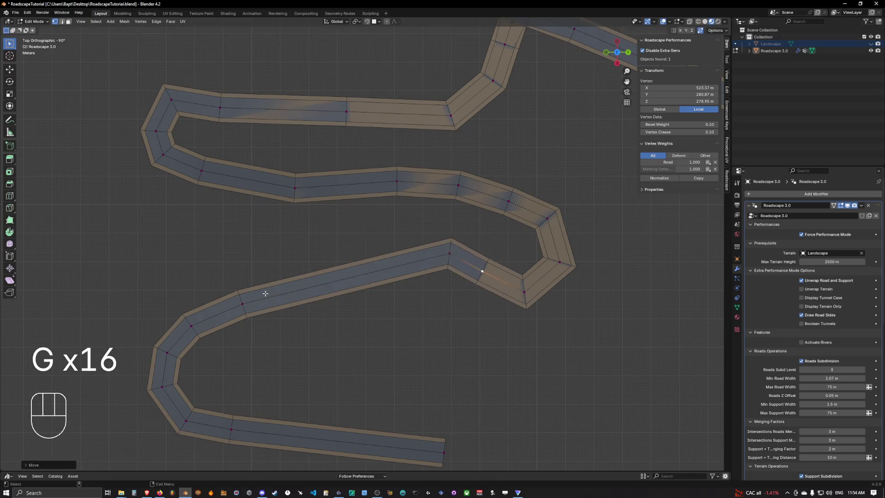
# Subdivide the third straight, offset its new vertex toward the second straight, and move the third hairpin's entry vertex to continue the curve.
pyautogui.keyDown('shift'); pyautogui.click(445, 258); pyautogui.keyUp('shift')
pyautogui.rightClick(376, 276)
pyautogui.click(374, 275)
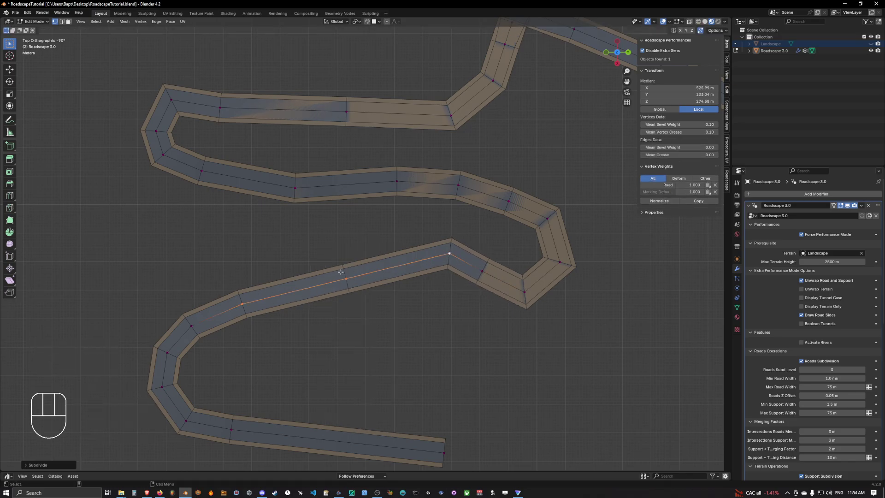
pyautogui.click(342, 270)
pyautogui.press('g')
pyautogui.press('g')
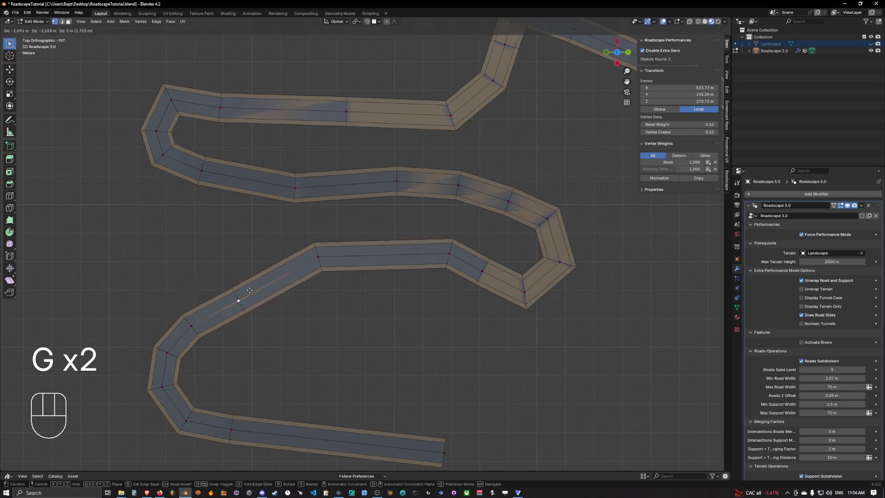
# Shift the third hairpin's vertices closer to the first hairpin, pull the road's end vertex in to match, and refine the bend.
pyautogui.moveTo(99, 255); pyautogui.dragTo(243, 441)
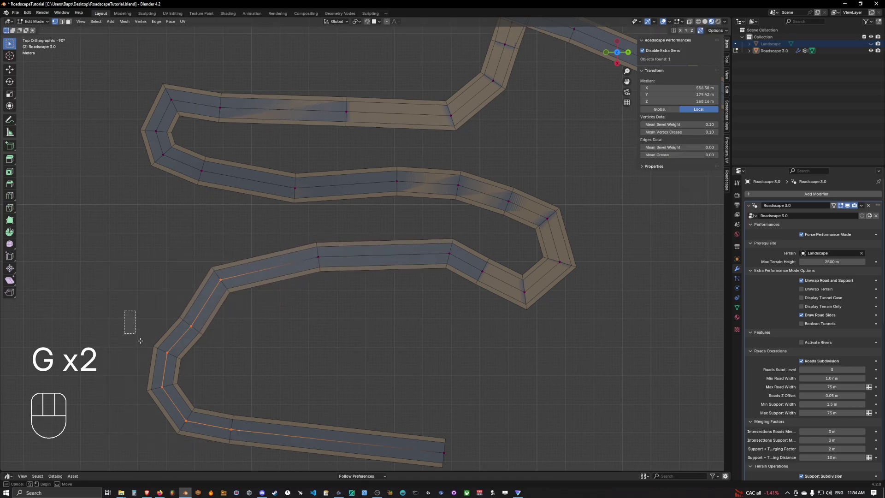
pyautogui.press('g')
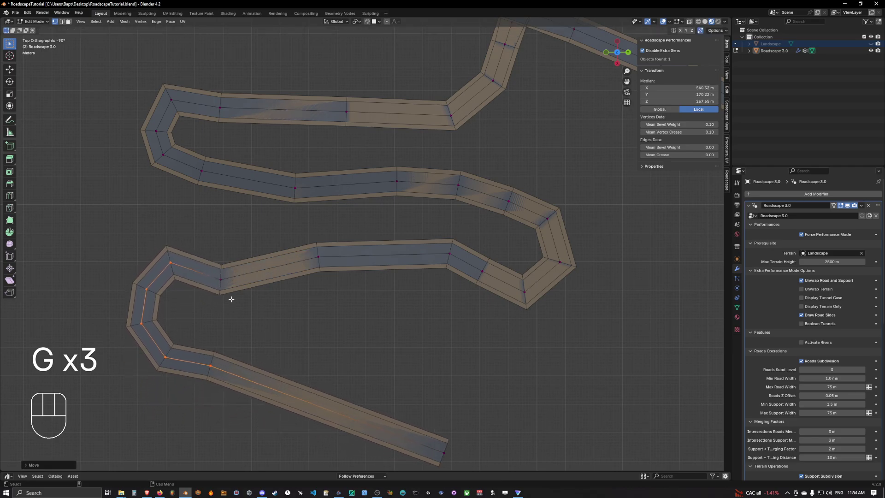
pyautogui.press('g')
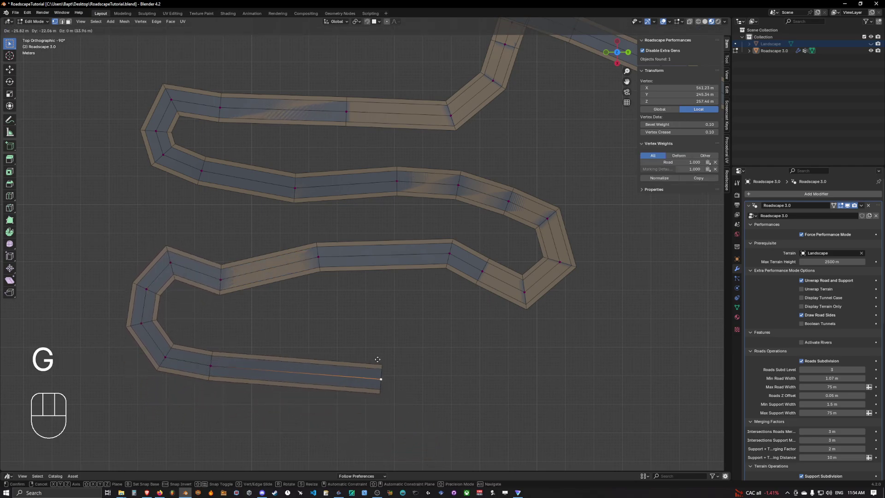
pyautogui.click(386, 363)
pyautogui.click(204, 349)
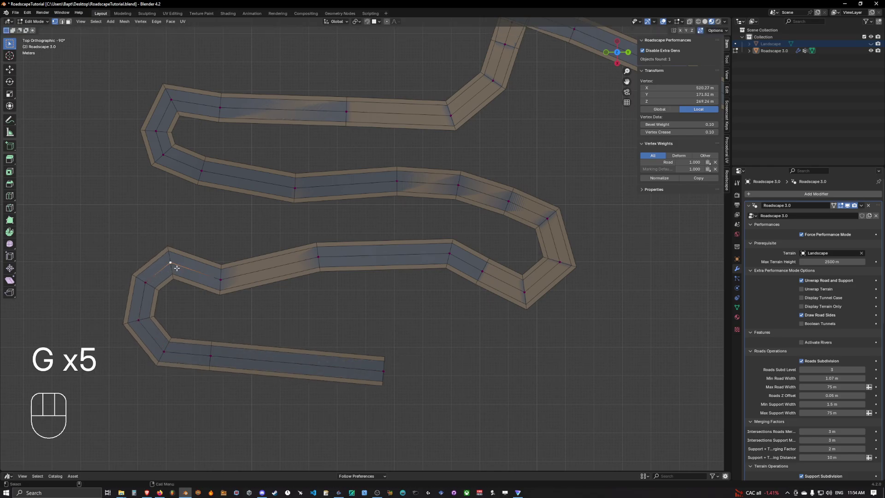
# Leave edit mode and turn off Force Performance Mode to generate the full-detail road and terrain.
pyautogui.press('Tab')
pyautogui.press('q')
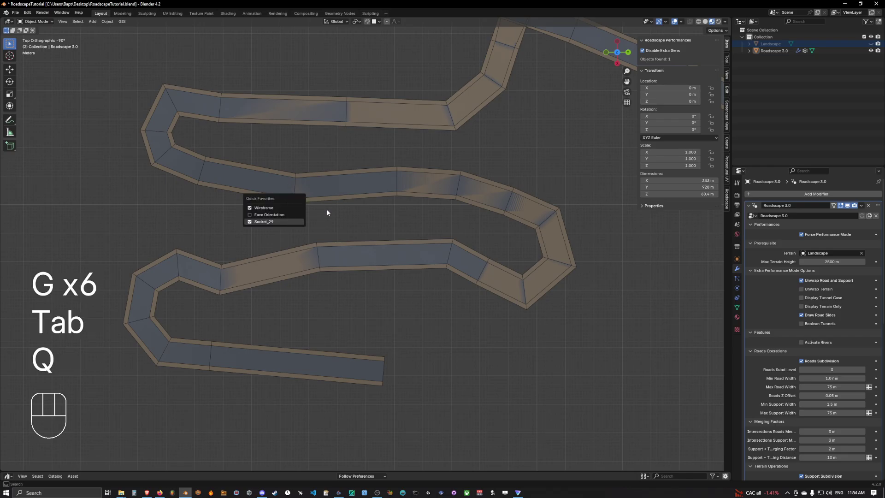
pyautogui.click(263, 222)
pyautogui.moveTo(351, 212); pyautogui.dragTo(390, 128, button='middle')
pyautogui.scroll(3, 293, 165)
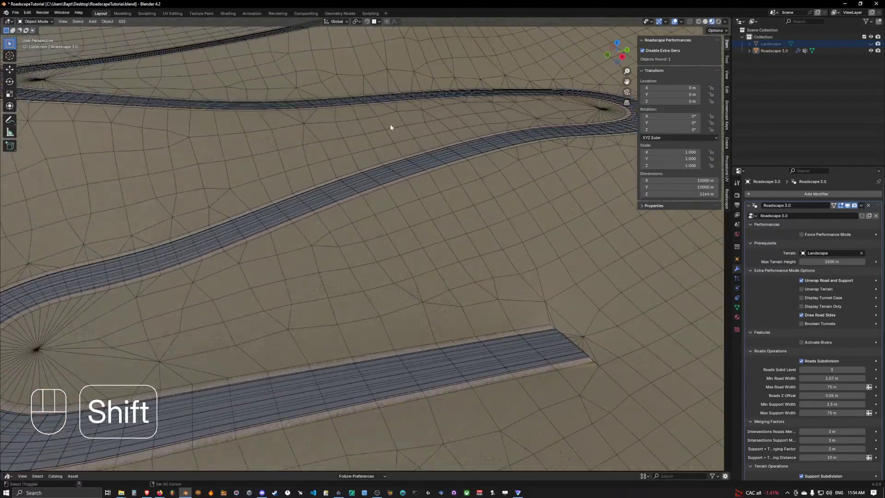
# Examine the reshaped hairpins and straights on the generated terrain from several angles.
pyautogui.keyDown('shift'); pyautogui.moveTo(226, 190); pyautogui.dragTo(362, 158, button='middle'); pyautogui.keyUp('shift')
pyautogui.moveTo(300, 173); pyautogui.dragTo(465, 163, button='middle')
pyautogui.moveTo(308, 152); pyautogui.dragTo(344, 189, button='middle')
pyautogui.scroll(-2, 366, 163)
pyautogui.scroll(2, 405, 189)
pyautogui.moveTo(470, 208); pyautogui.dragTo(230, 166, button='middle')
pyautogui.keyDown('shift'); pyautogui.moveTo(230, 166); pyautogui.dragTo(388, 195, button='middle'); pyautogui.keyUp('shift')
# Hide the viewport overlays and view the winding road without its wireframe.
pyautogui.click(675, 21)
pyautogui.moveTo(489, 189); pyautogui.dragTo(302, 144, button='middle')
pyautogui.scroll(2, 306, 154)
pyautogui.keyDown('shift'); pyautogui.moveTo(302, 144); pyautogui.dragTo(414, 153, button='middle'); pyautogui.keyUp('shift')
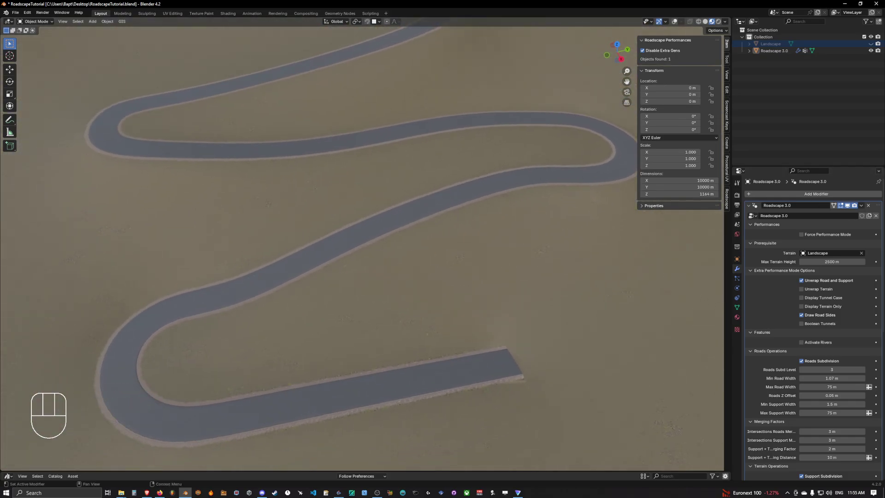